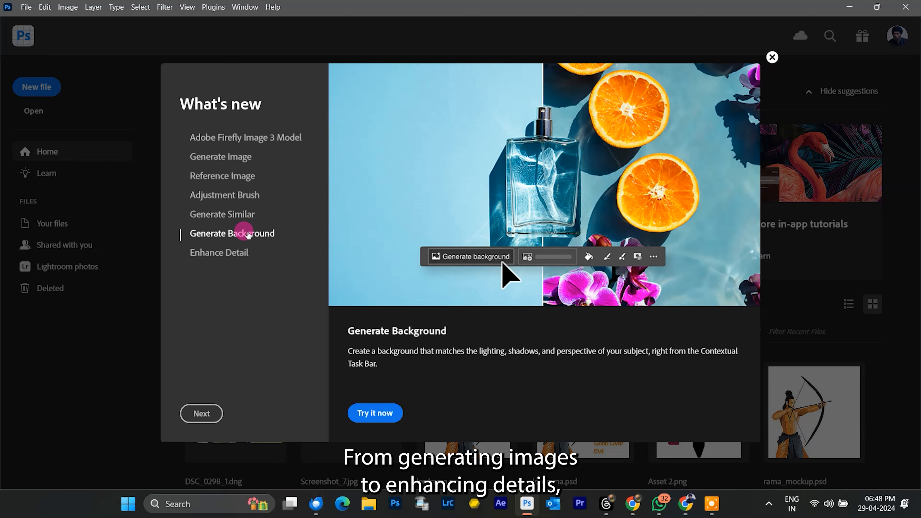
pyautogui.click(240, 253)
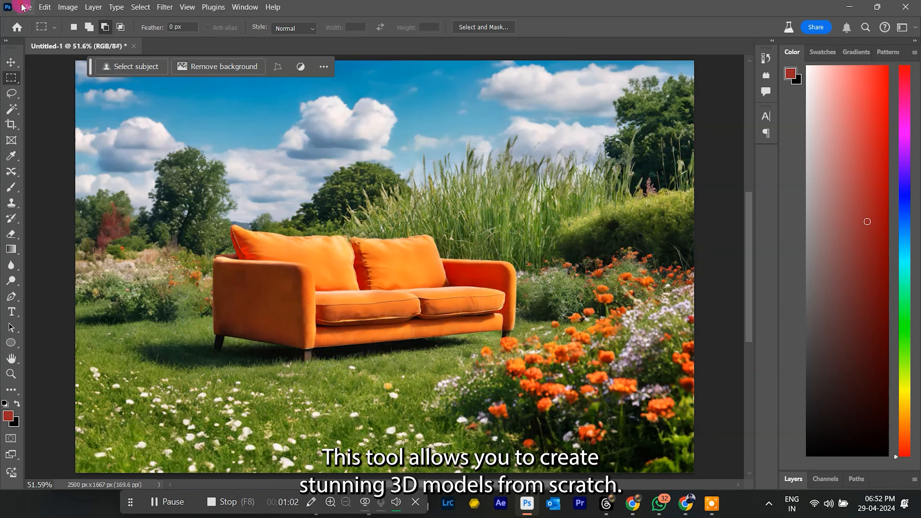
# Step: Open the living-room photo kam-idris-_HqHX3LBN18-unsplash.jpg from the aprilaiupdates folder inside screencast on drive D
pyautogui.click(22, 8)
pyautogui.click(26, 35)
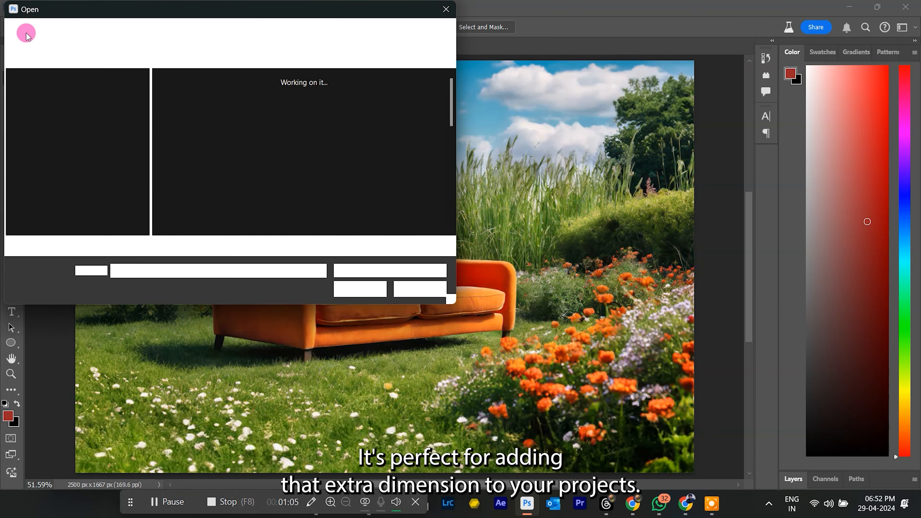
pyautogui.moveTo(144, 95)
pyautogui.mouseDown()
pyautogui.moveTo(144, 209)
pyautogui.moveTo(145, 84)
pyautogui.mouseUp()
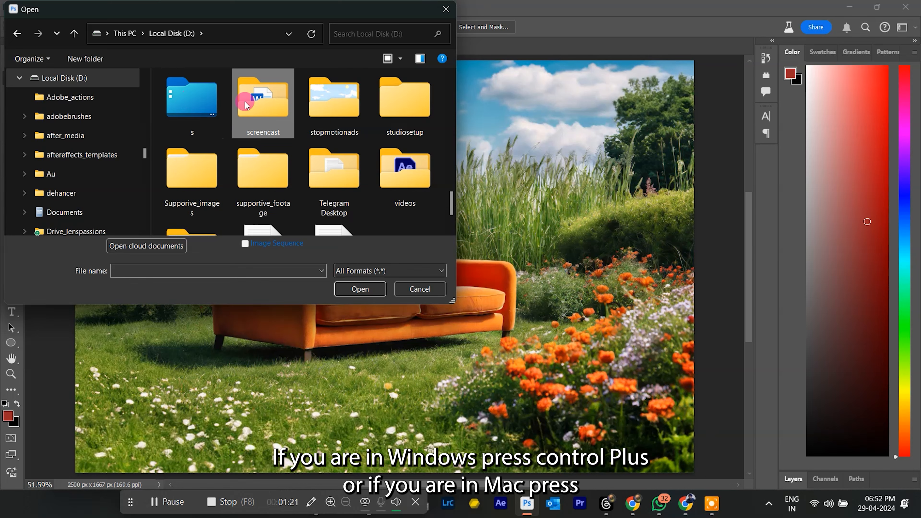
pyautogui.doubleClick(247, 103)
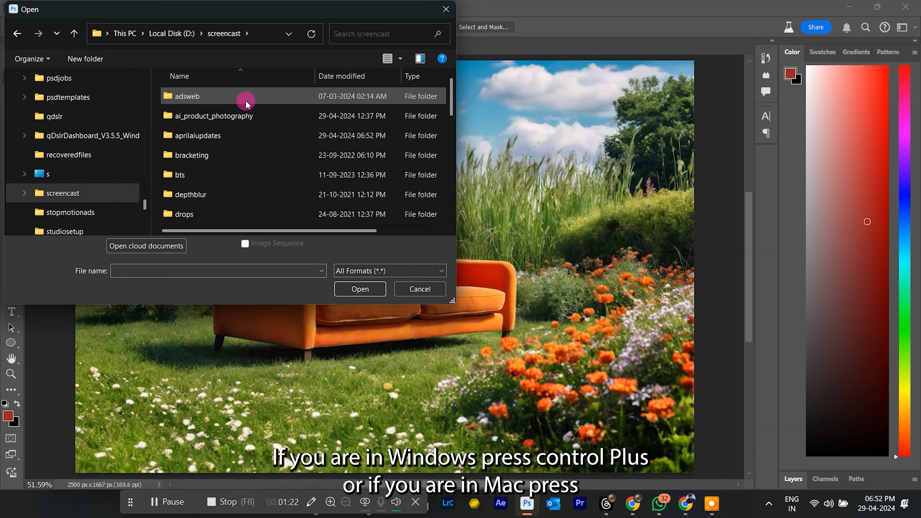
pyautogui.doubleClick(233, 135)
pyautogui.doubleClick(189, 117)
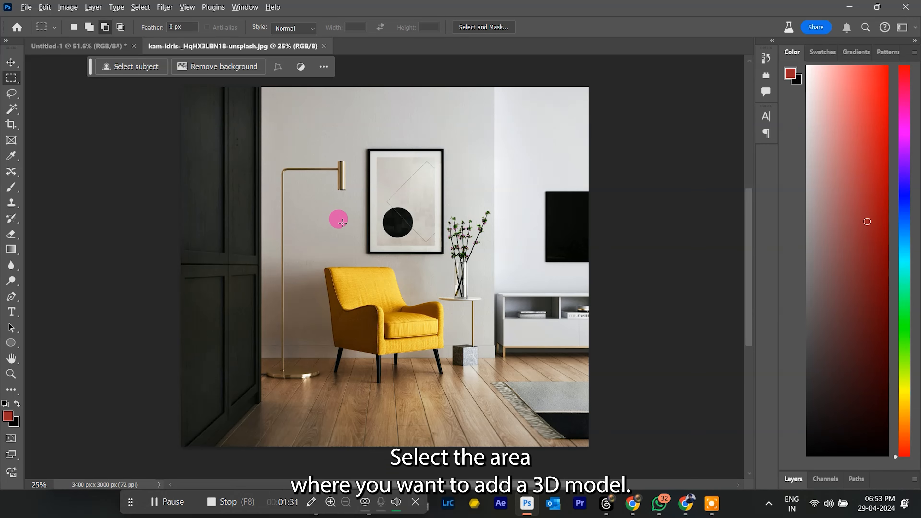
# Step: Select a rectangular area over the yellow armchair's seat and run Generative Fill with the prompt "siitting baby girl down"
pyautogui.moveTo(366, 243); pyautogui.dragTo(445, 315)
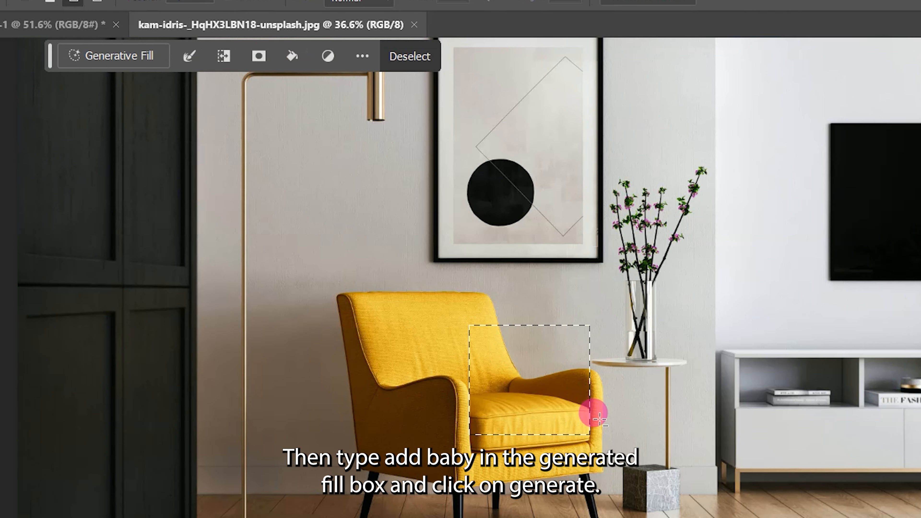
pyautogui.click(132, 65)
pyautogui.write('siitting baby girl')
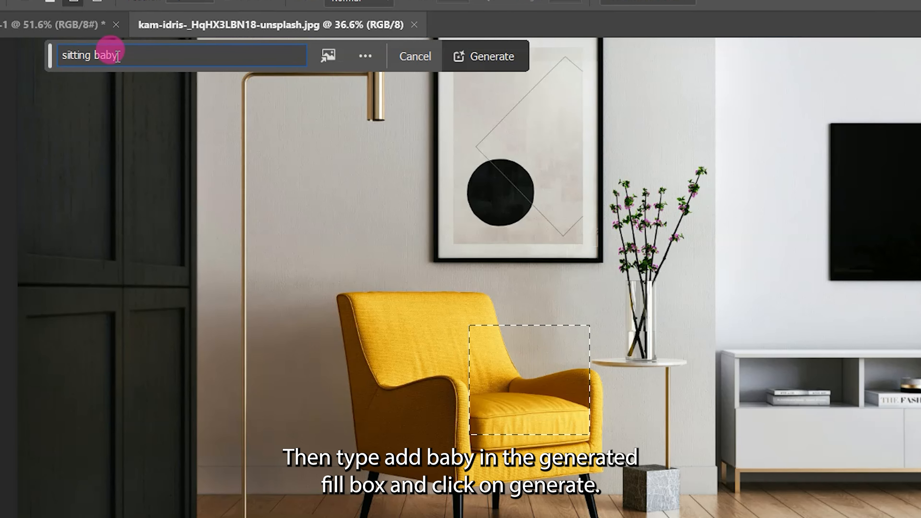
pyautogui.write(' down')
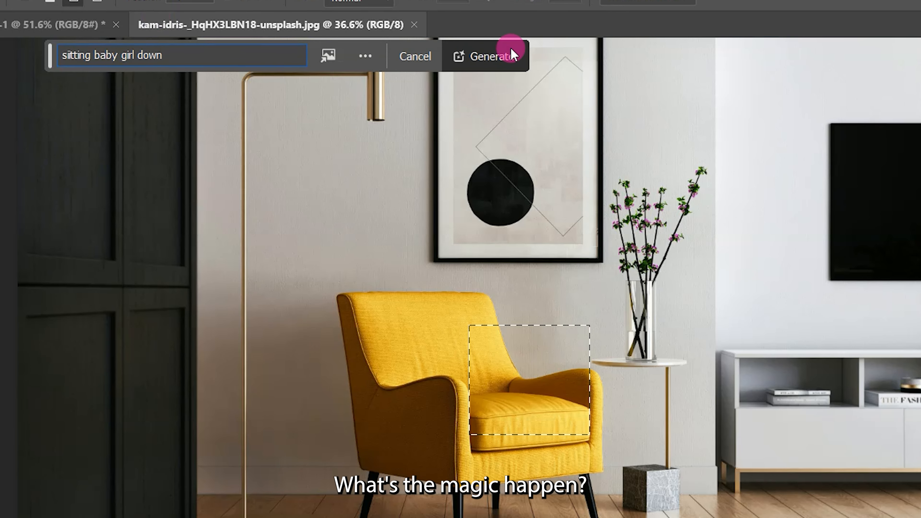
pyautogui.click(486, 56)
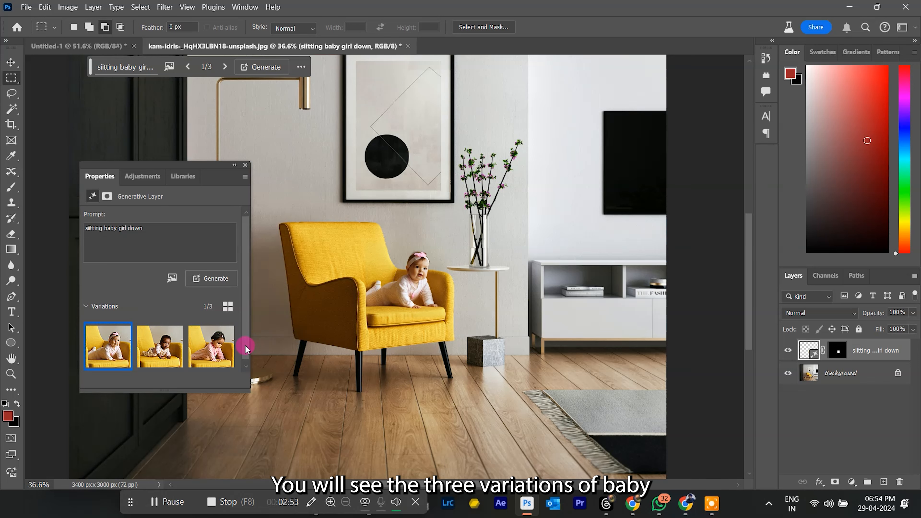
# Step: Compare the three generated baby variations, keep the first one and collapse the layer properties
pyautogui.click(159, 347)
pyautogui.click(220, 352)
pyautogui.click(108, 347)
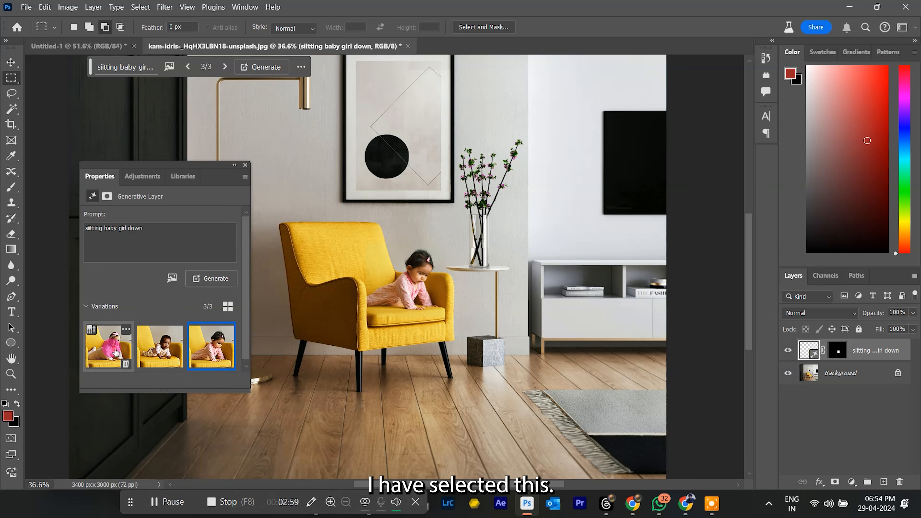
pyautogui.click(374, 319)
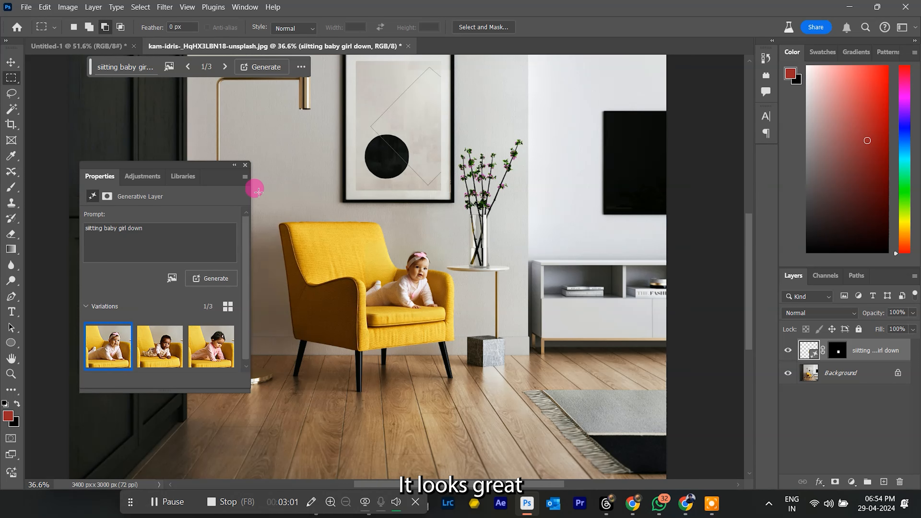
pyautogui.click(235, 165)
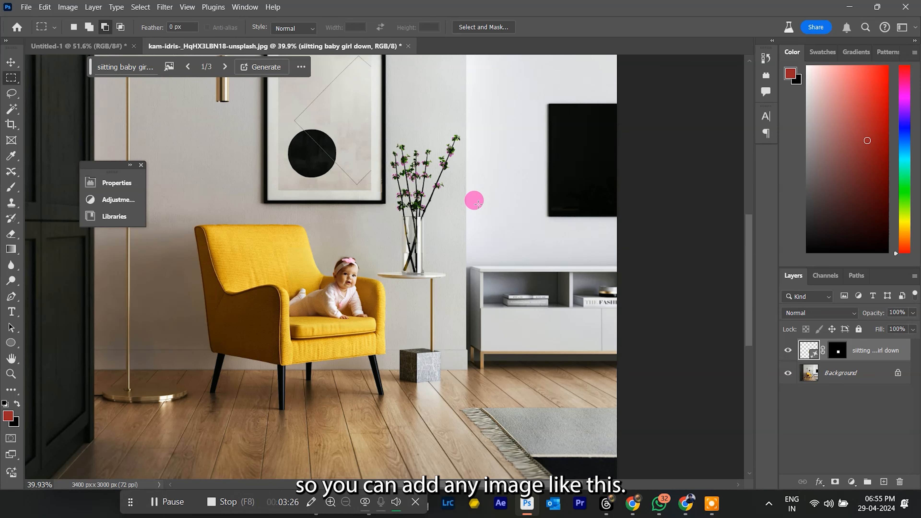
# Step: Select an area on top of the TV cabinet, generate "Place flower pt with cactus" there and choose the second variation
pyautogui.moveTo(478, 204); pyautogui.dragTo(519, 267)
pyautogui.click(132, 67)
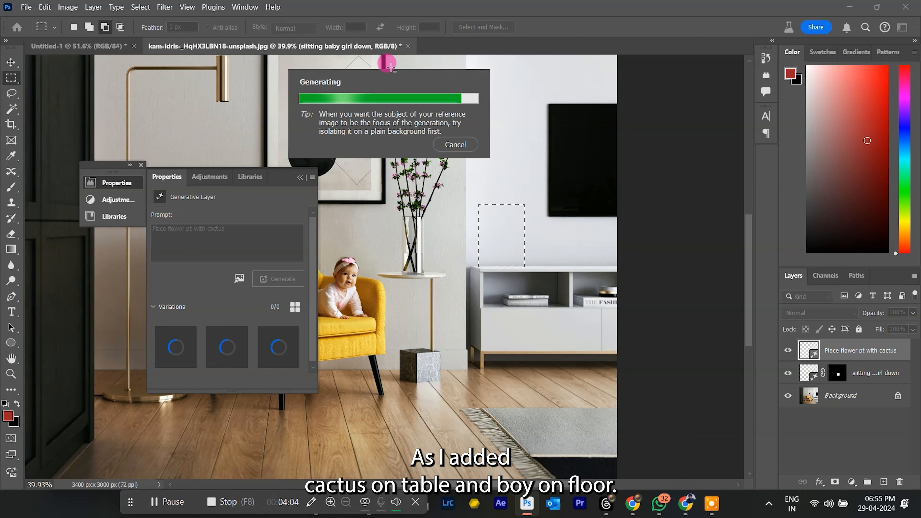
pyautogui.click(228, 357)
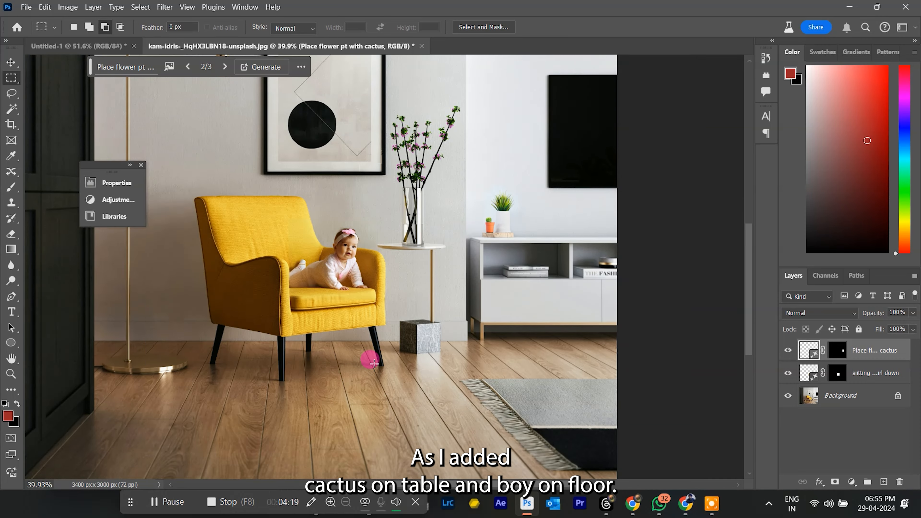
# Step: Select a floor area in front of the armchair, generate "baby teddy bear toy fall on ground" and choose the third variation
pyautogui.moveTo(339, 388); pyautogui.dragTo(431, 429)
pyautogui.click(120, 65)
pyautogui.write('baby teddy bear toy fall on ground')
pyautogui.click(377, 66)
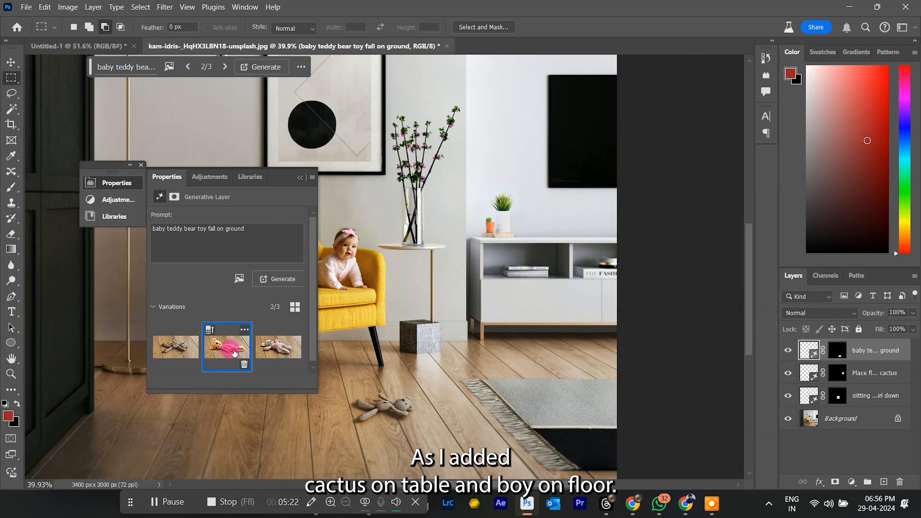
pyautogui.click(266, 343)
pyautogui.click(580, 298)
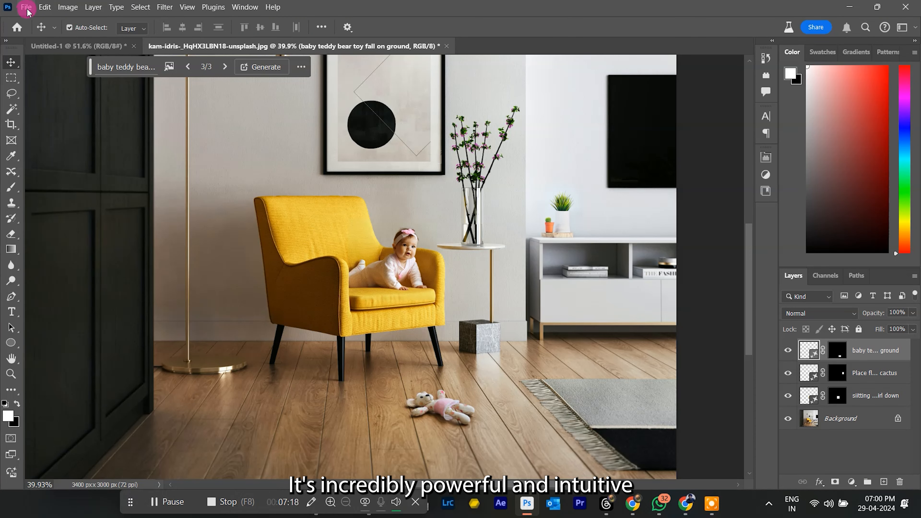
# Step: Create a new blank document and open Generate Image for it
pyautogui.click(26, 7)
pyautogui.click(36, 22)
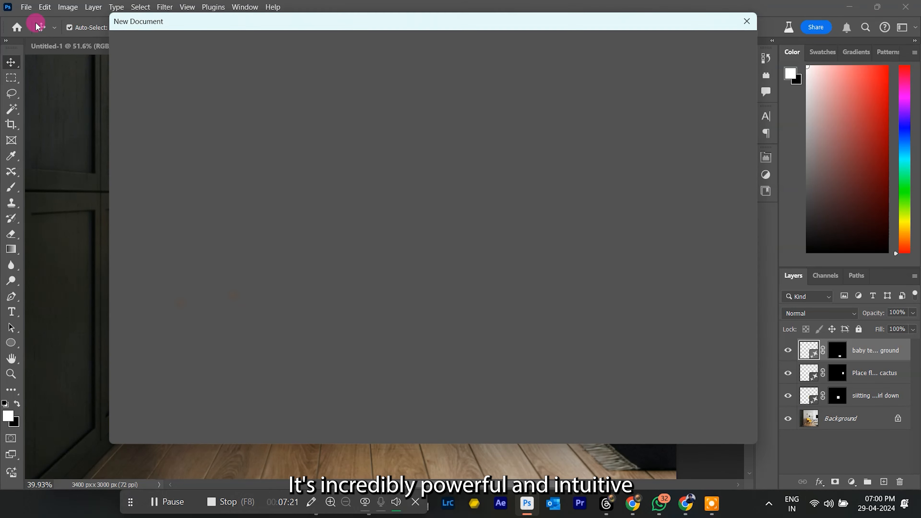
pyautogui.click(12, 473)
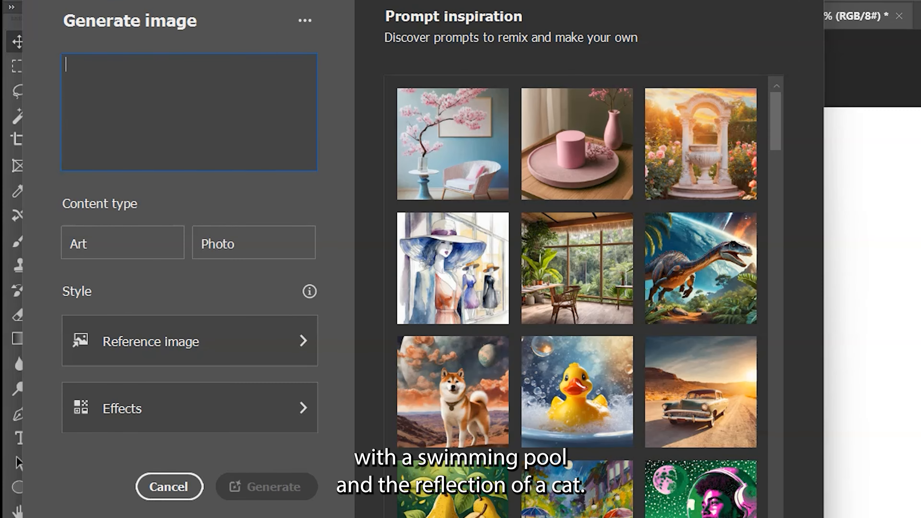
# Step: Generate a photo-type image from the prompt "create modern house on counryside with swimming ppol reflection of cat" and choose the second variation
pyautogui.write('crea')
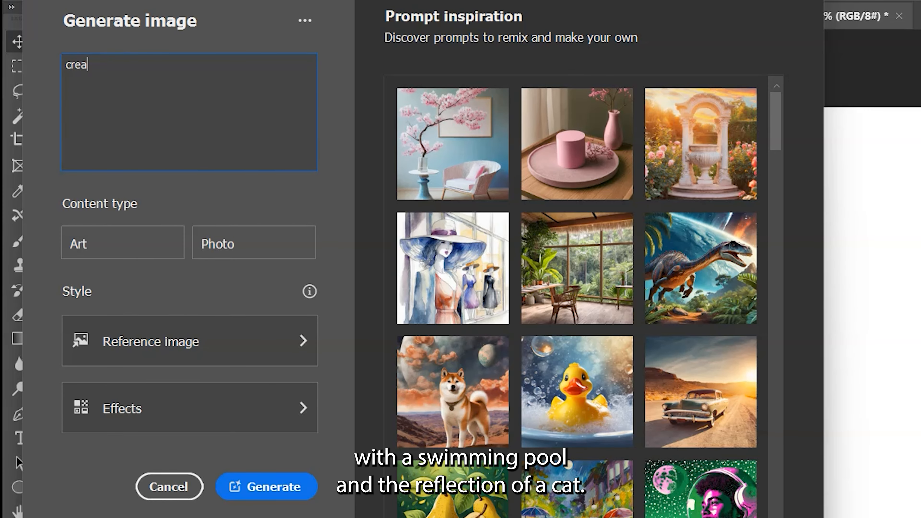
pyautogui.write('te moder')
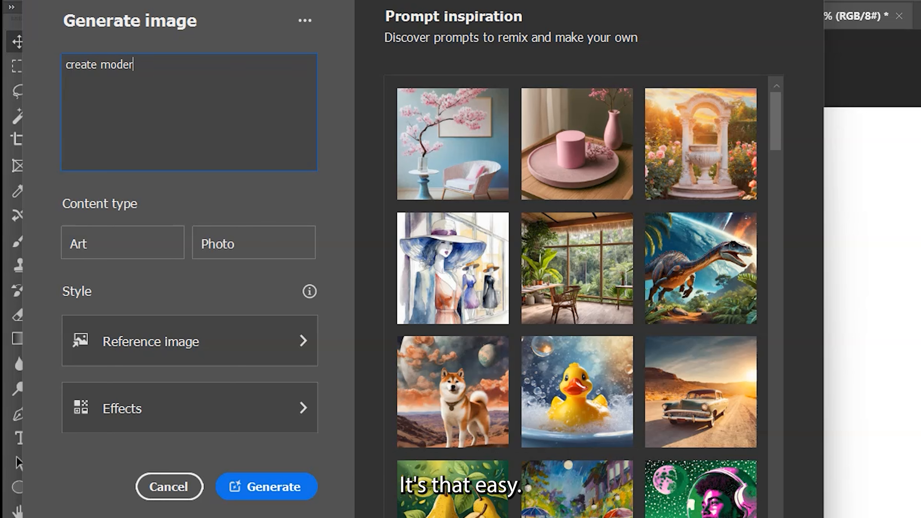
pyautogui.write('n hou')
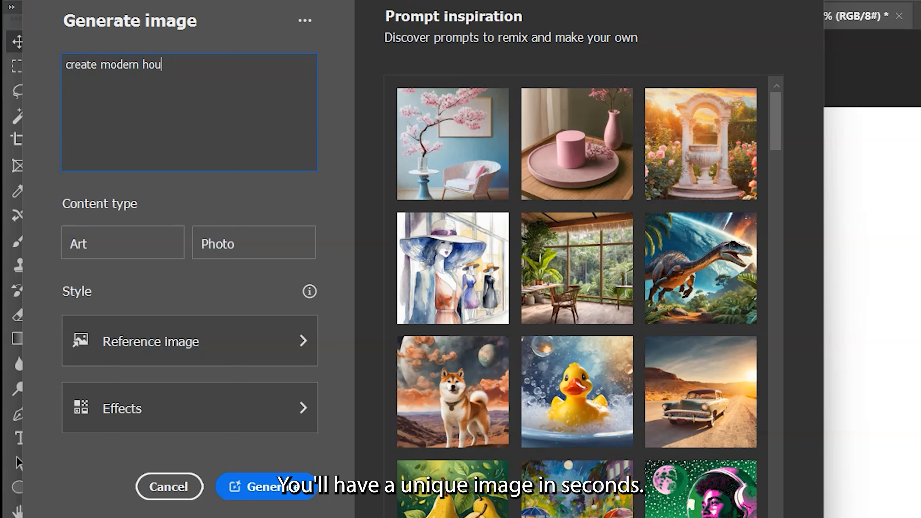
pyautogui.write('se on counryside with swimming ppol r')
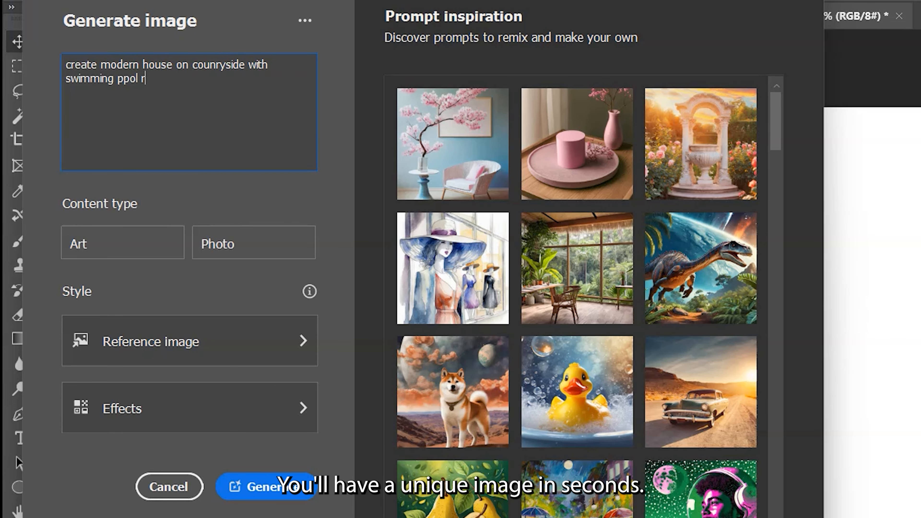
pyautogui.write('eflection of cat')
pyautogui.click(305, 254)
pyautogui.click(263, 486)
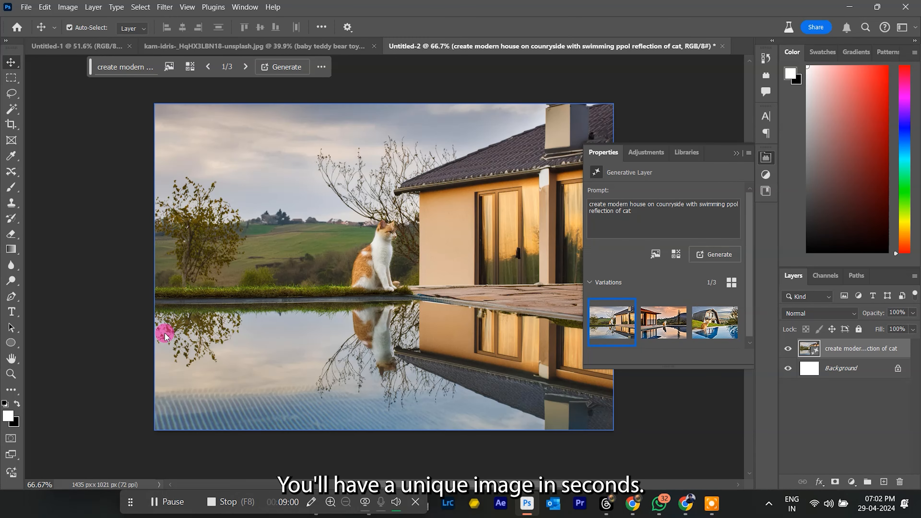
pyautogui.click(659, 305)
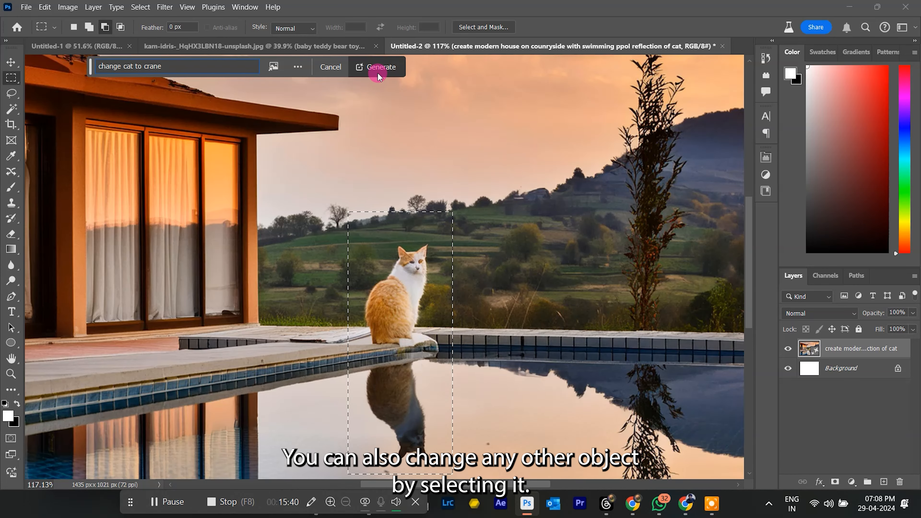
# Step: Generate "change cat to crane" in the selected area around the cat, pick the first variation and generate again
pyautogui.click(377, 77)
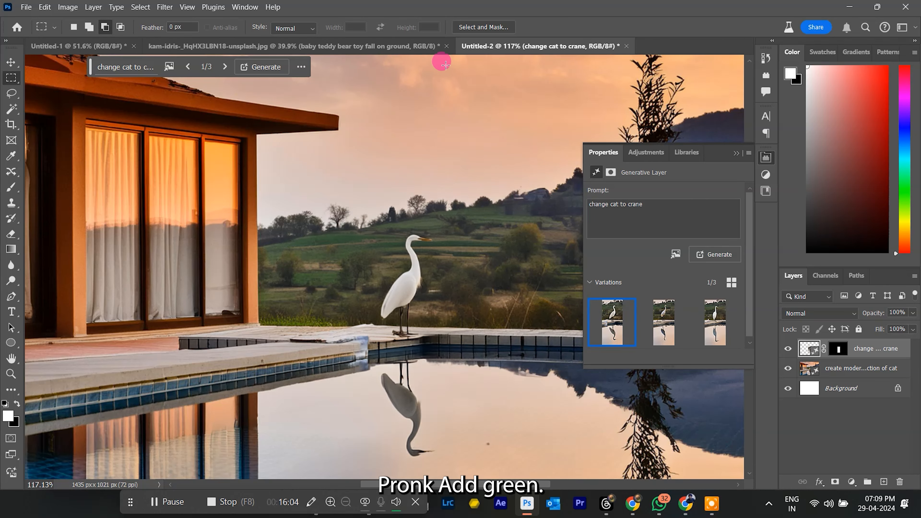
pyautogui.click(666, 335)
pyautogui.click(706, 332)
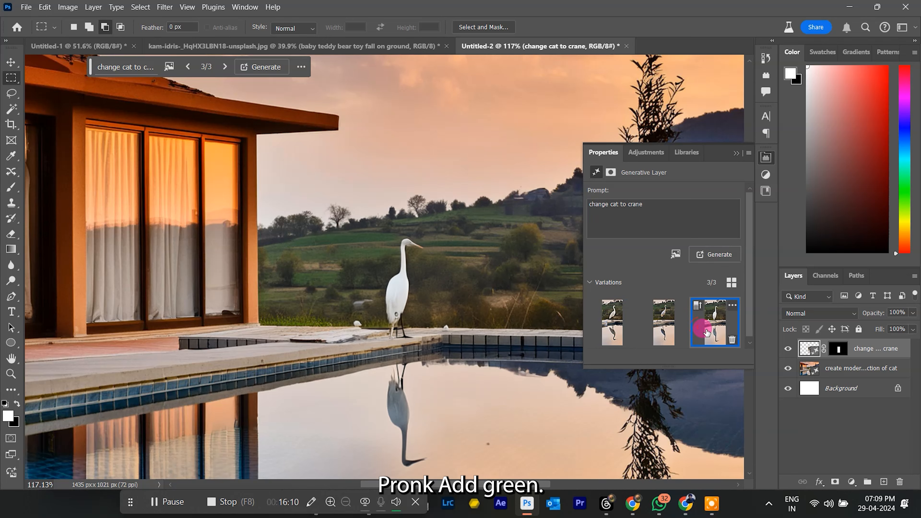
pyautogui.click(611, 321)
pyautogui.click(713, 254)
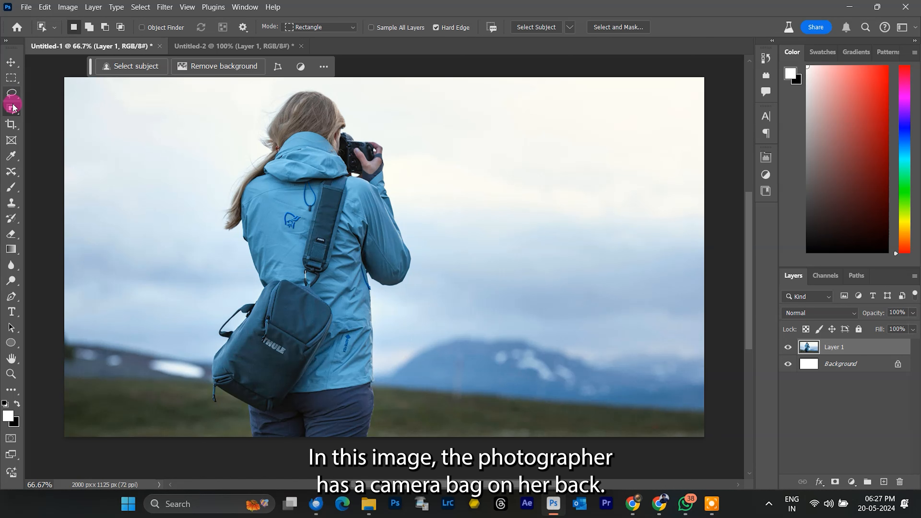
# Step: Select the photographer's camera bag with the Object Selection tool by framing it with a rectangle
pyautogui.rightClick(12, 108)
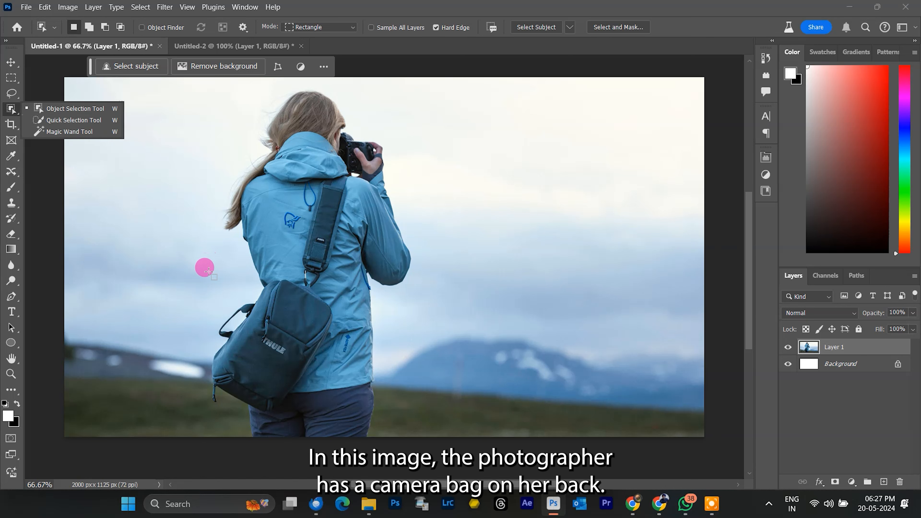
pyautogui.moveTo(201, 269); pyautogui.dragTo(340, 417)
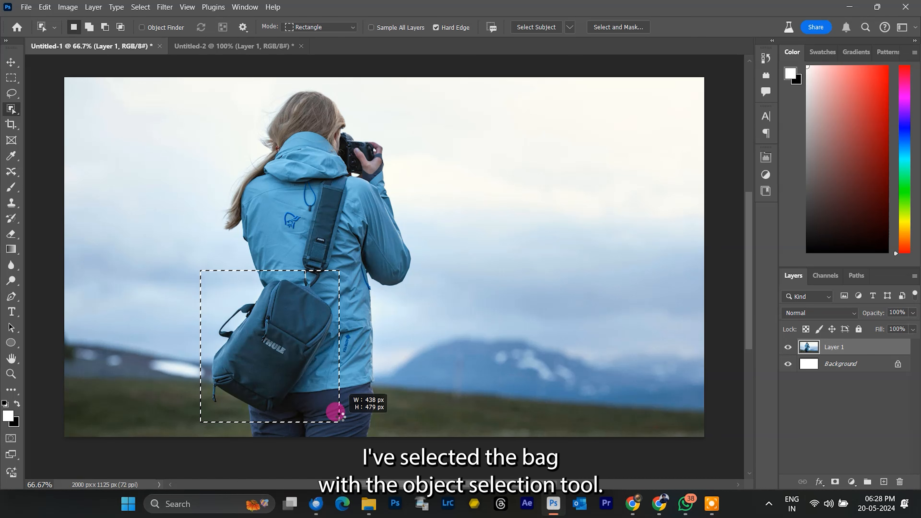
pyautogui.moveTo(339, 421); pyautogui.dragTo(340, 421)
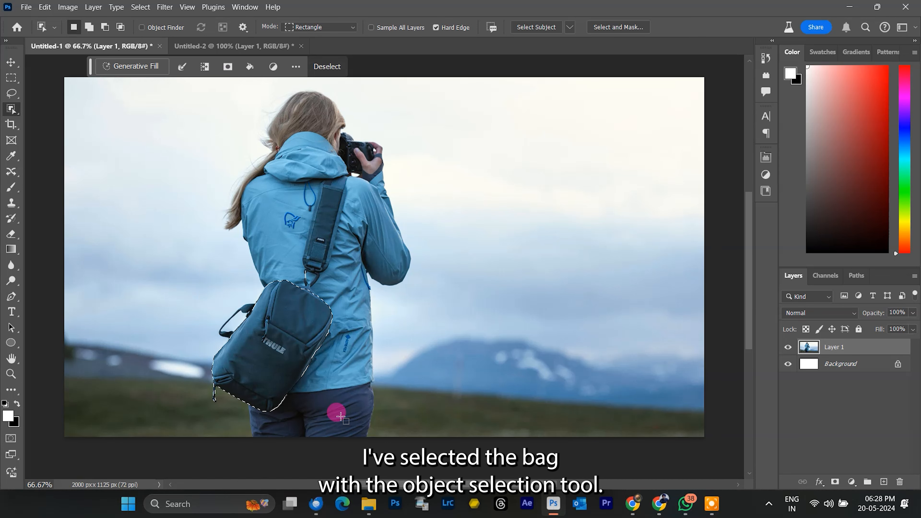
# Step: Refine the selection where the strap clip meets the bag with the Quick Selection tool at brush size 10
pyautogui.hotkey('shift', 'w')
pyautogui.scroll(5, 307, 280)
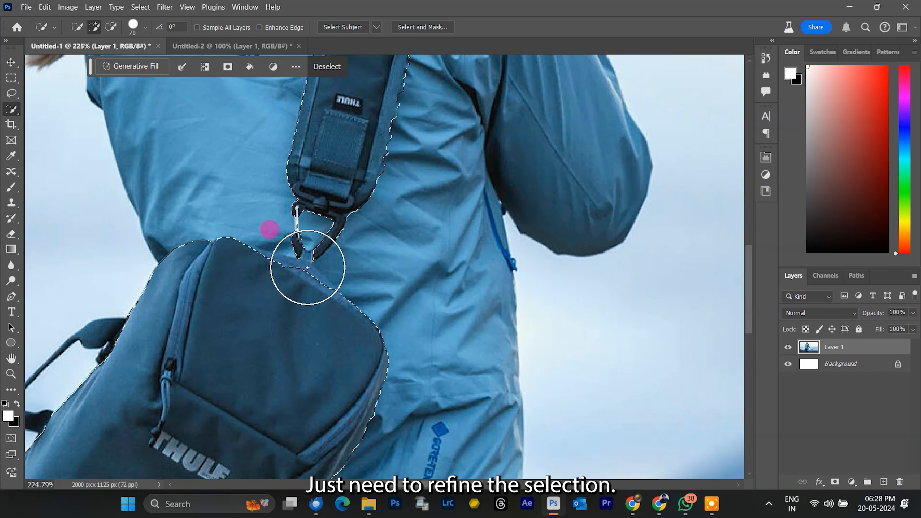
pyautogui.press('[')
pyautogui.press('[')
pyautogui.press('[')
pyautogui.press('[')
pyautogui.press('[')
pyautogui.press('[')
pyautogui.moveTo(294, 272)
pyautogui.mouseDown()
pyautogui.moveTo(306, 261)
pyautogui.moveTo(328, 291)
pyautogui.mouseUp()
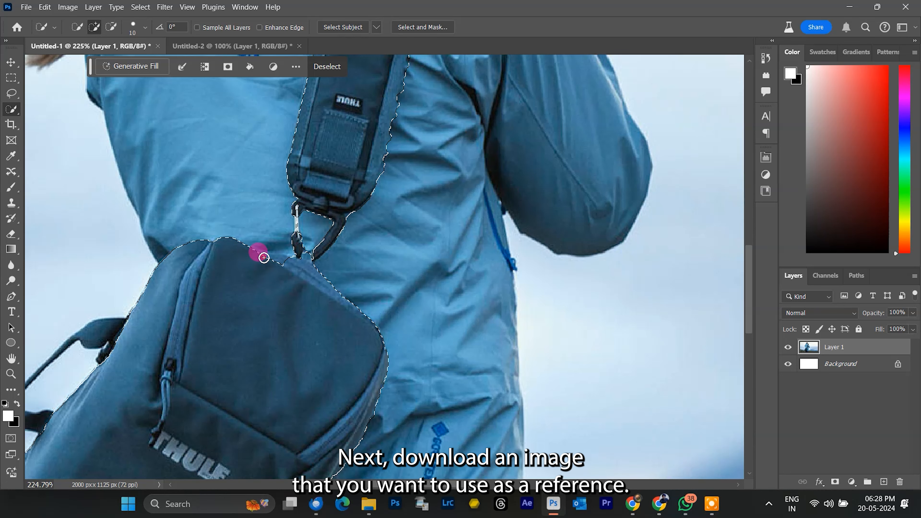
pyautogui.scroll(2, 285, 234)
pyautogui.scroll(-2, 280, 211)
pyautogui.rightClick(259, 268)
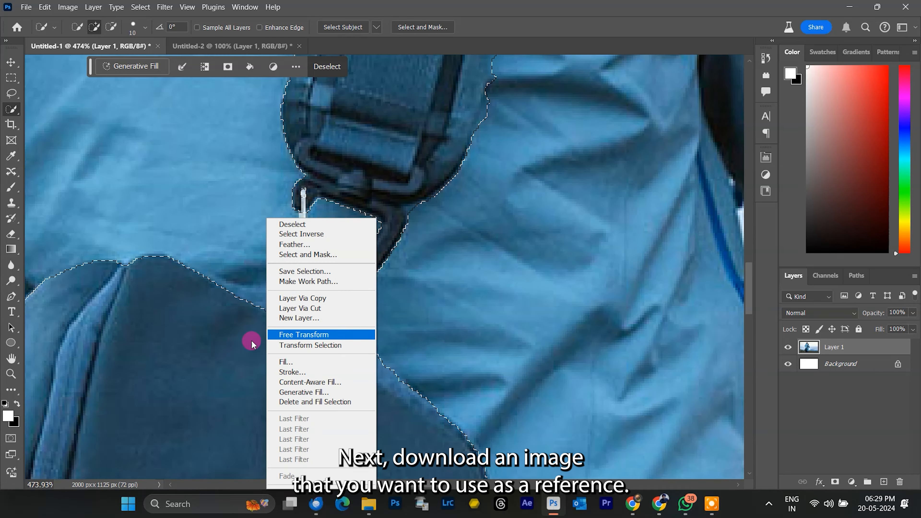
pyautogui.press('Escape')
pyautogui.scroll(-5, 269, 339)
pyautogui.scroll(-3, 278, 338)
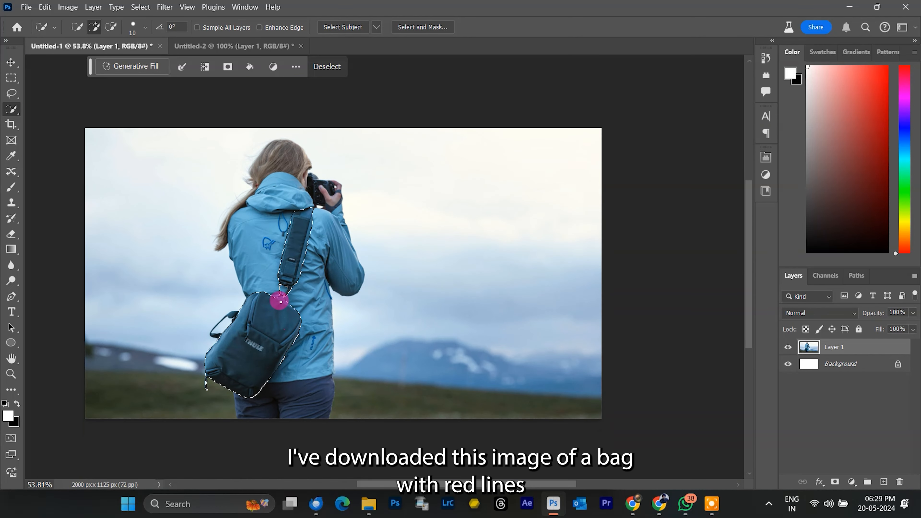
pyautogui.scroll(1, 235, 284)
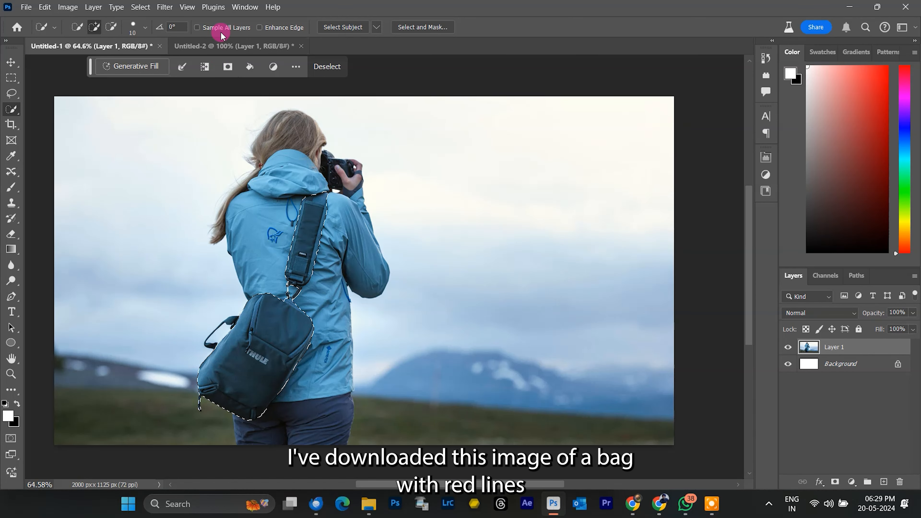
# Step: Start a Generative Fill on the selected bag and open the choice of a reference image
pyautogui.click(221, 41)
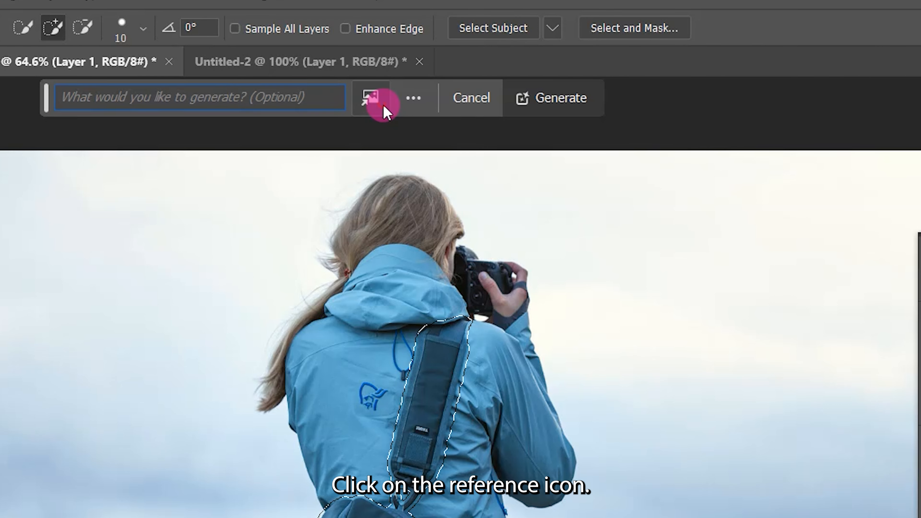
pyautogui.click(373, 99)
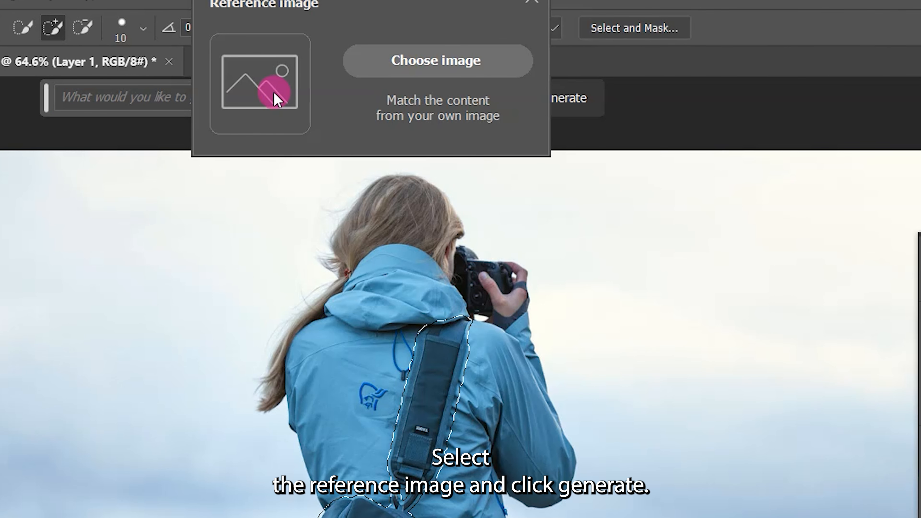
pyautogui.click(417, 70)
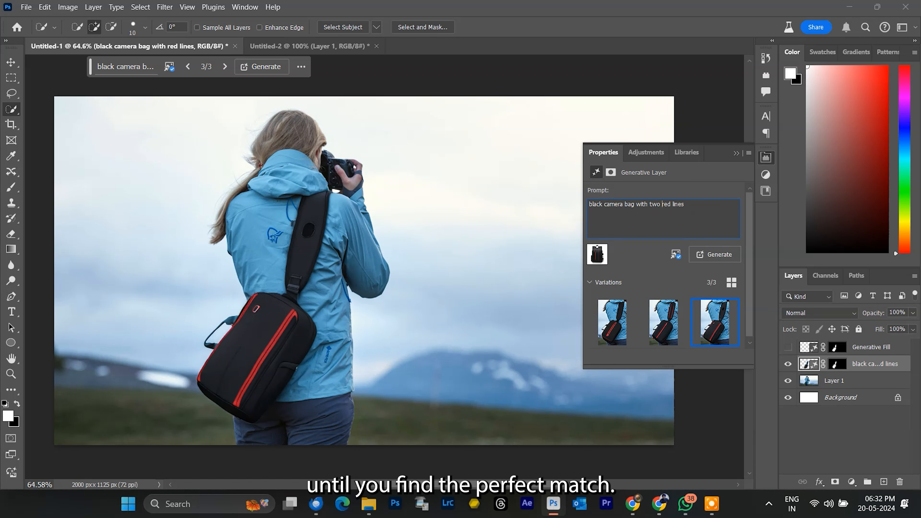
# Step: Generate "black camera bag with two red lines", then "black camera bag with one red zip and one red line", and choose the third variation
pyautogui.click(685, 262)
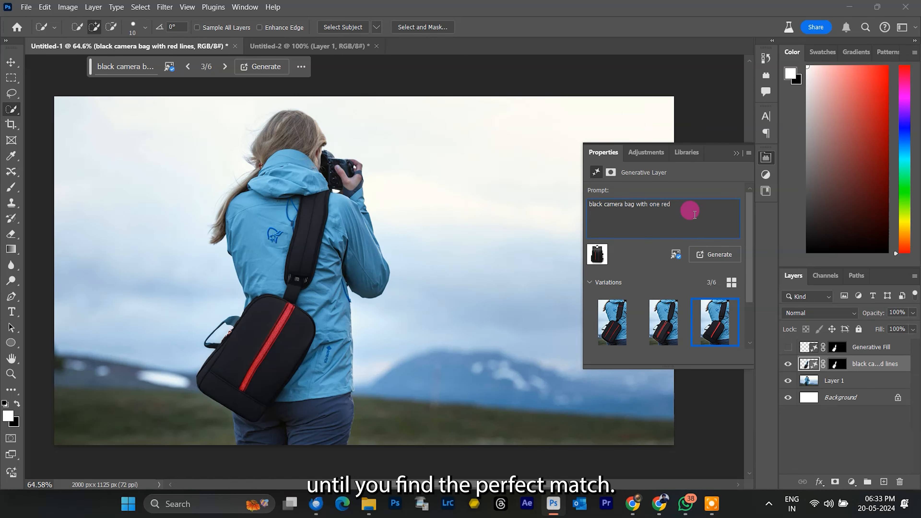
pyautogui.write('ine')
pyautogui.click(707, 254)
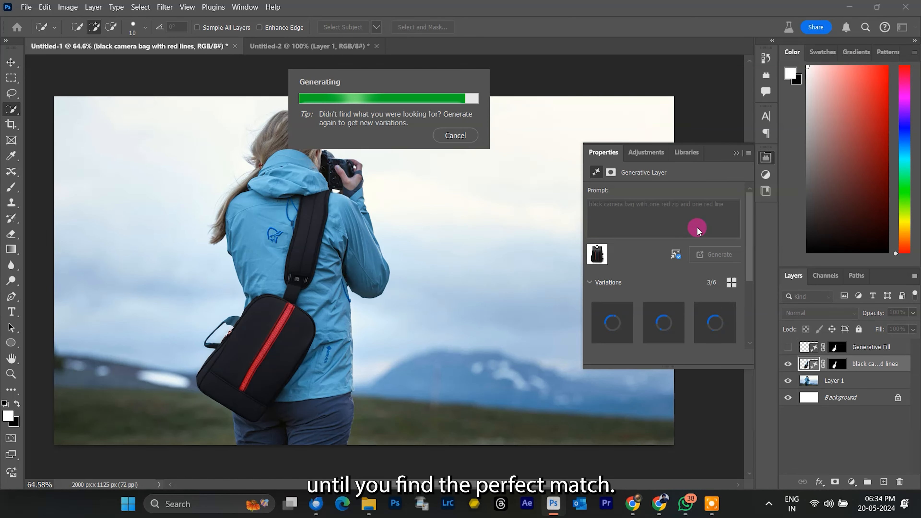
pyautogui.click(719, 331)
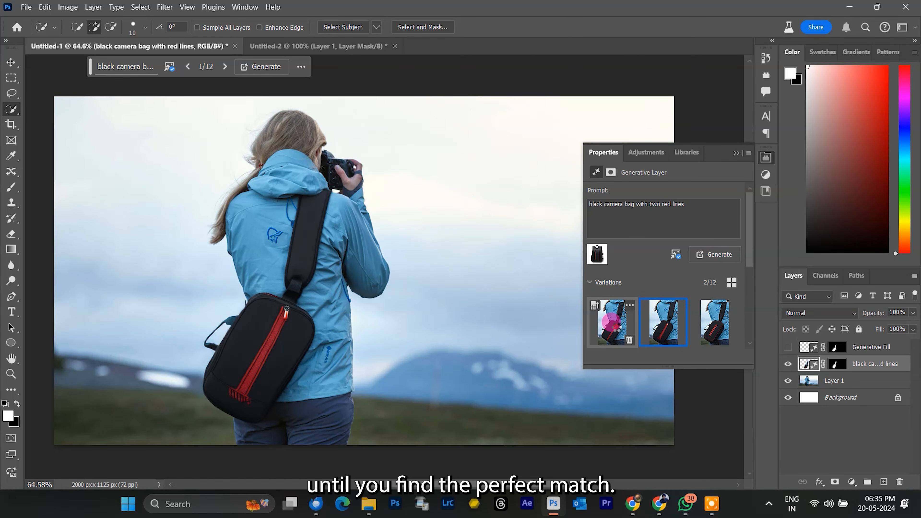
# Step: Generate the bag from "black camera bag with red zip and red lines", pick the second variation and generate again
pyautogui.write('zip and')
pyautogui.click(711, 254)
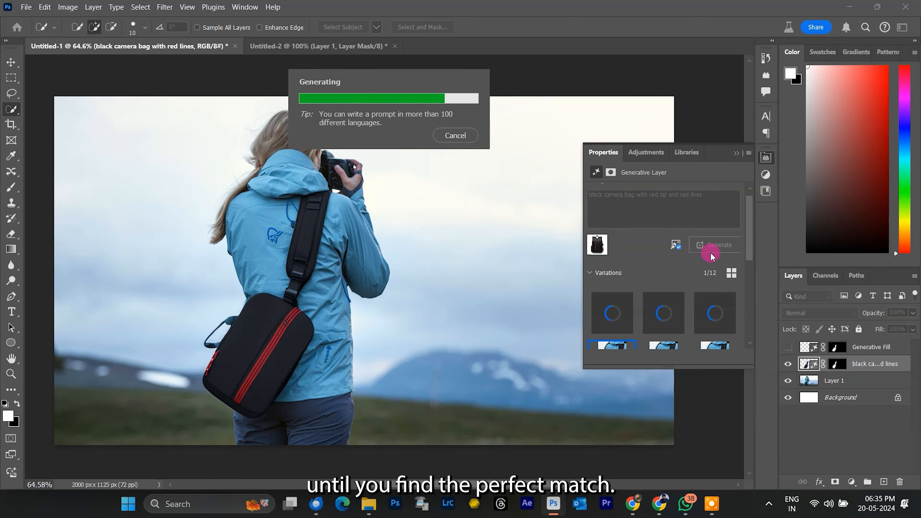
pyautogui.click(664, 312)
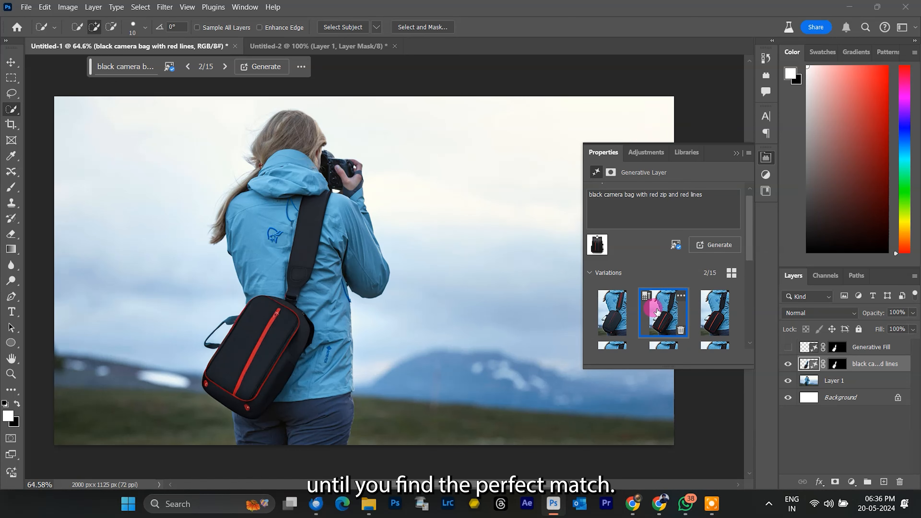
pyautogui.click(704, 247)
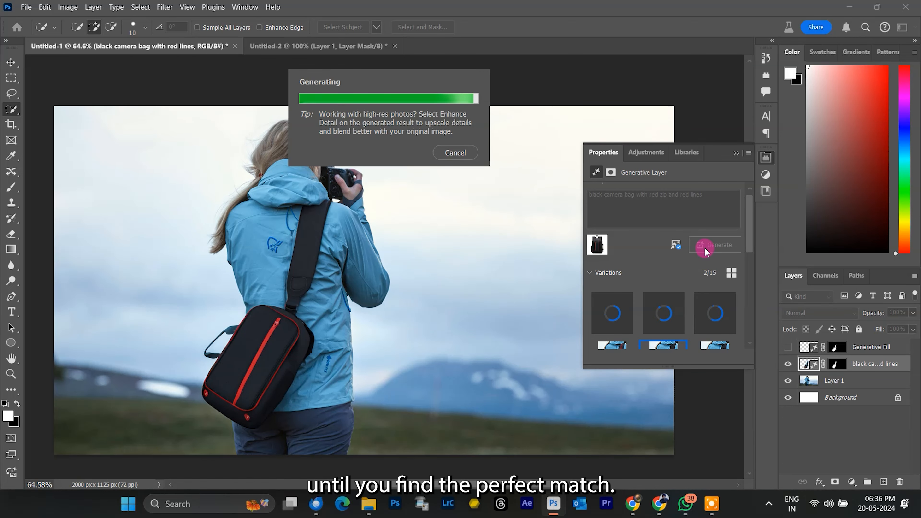
# Step: Change the prompt to "black camera bag with red zip pocket and one red line" and generate new variations
pyautogui.click(667, 194)
pyautogui.write('pocket')
pyautogui.press('End')
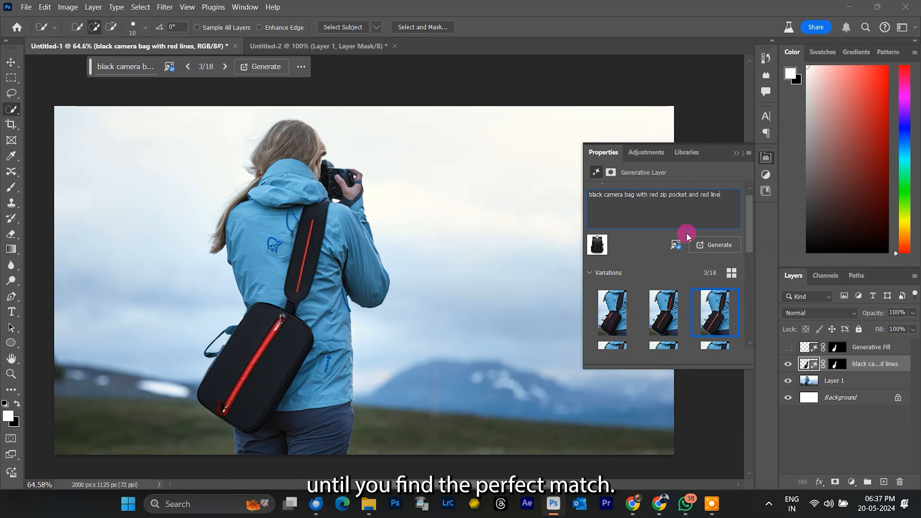
pyautogui.press('BackSpace')
pyautogui.press('BackSpace')
pyautogui.press('BackSpace')
pyautogui.press('BackSpace')
pyautogui.press('BackSpace')
pyautogui.press('BackSpace')
pyautogui.press('BackSpace')
pyautogui.press('BackSpace')
pyautogui.press('BackSpace')
pyautogui.write('one red line')
pyautogui.click(730, 245)
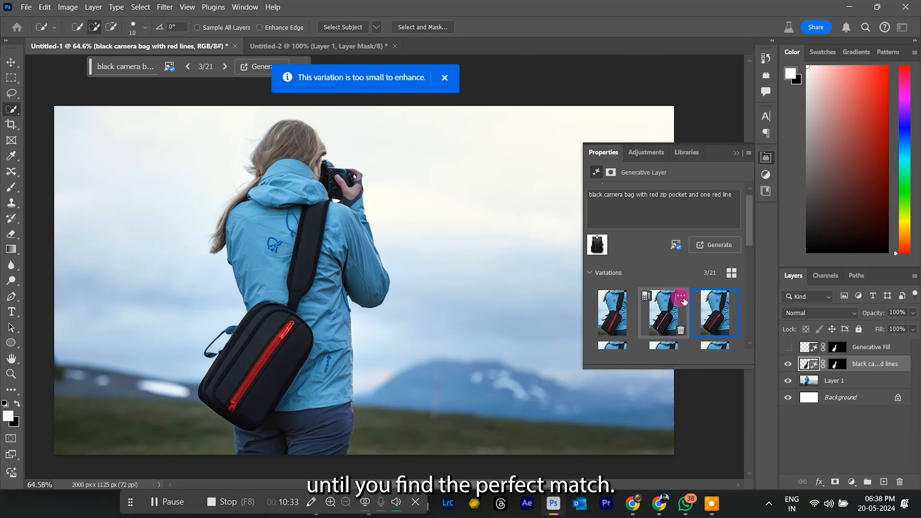
# Step: Compare several of the generated bag variations and view the photo with and without the generated bag layer
pyautogui.scroll(-5, 683, 301)
pyautogui.click(705, 292)
pyautogui.click(611, 286)
pyautogui.click(667, 323)
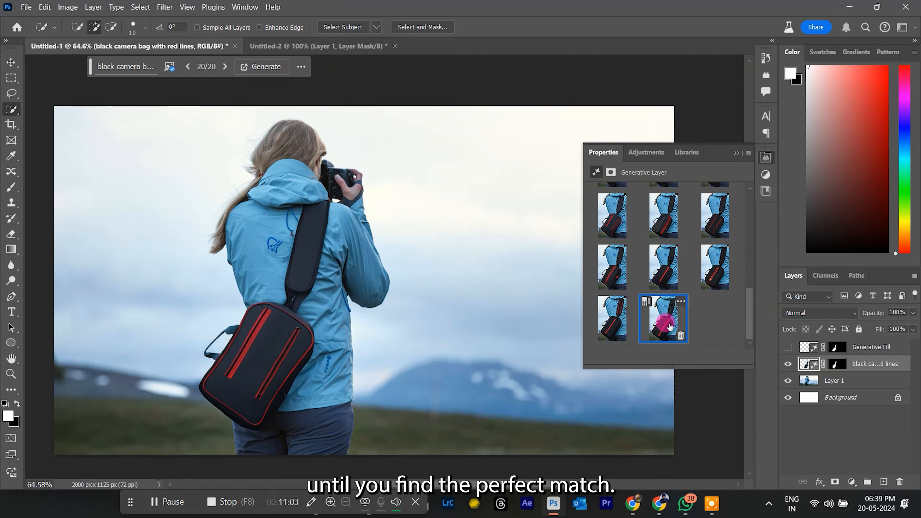
pyautogui.click(616, 314)
pyautogui.click(662, 263)
pyautogui.click(787, 364)
pyautogui.click(787, 364)
# Step: Delete an unwanted bag variation and choose the one with the double red stripe and the oval patch on its strap
pyautogui.click(618, 271)
pyautogui.click(716, 269)
pyautogui.click(731, 233)
pyautogui.click(716, 218)
pyautogui.scroll(3, 688, 225)
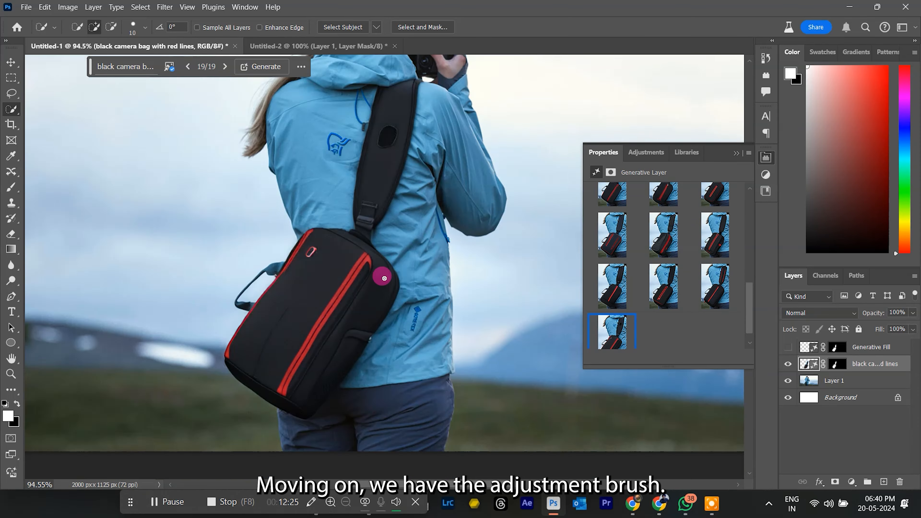
pyautogui.scroll(-5, 380, 281)
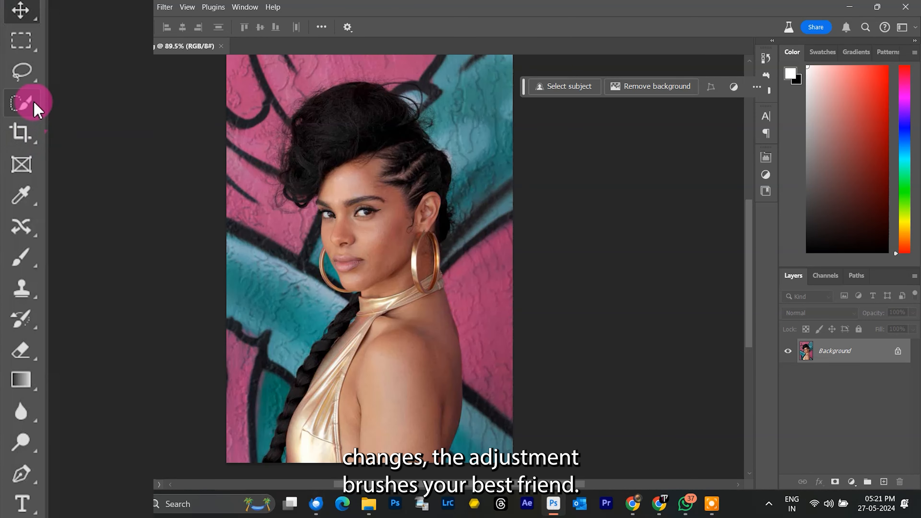
# Step: Apply a Hue/Saturation adjustment to the woman's face with the Adjustment Brush by framing the face as an object
pyautogui.rightClick(18, 258)
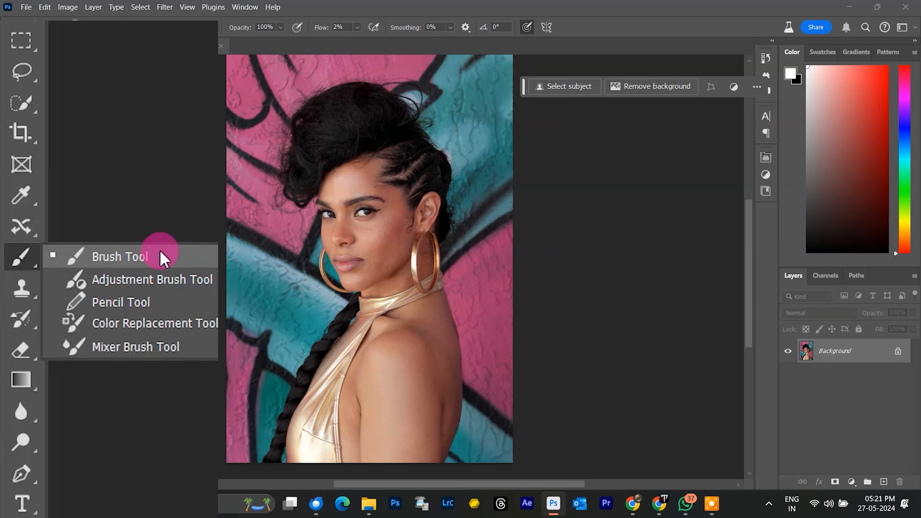
pyautogui.click(174, 283)
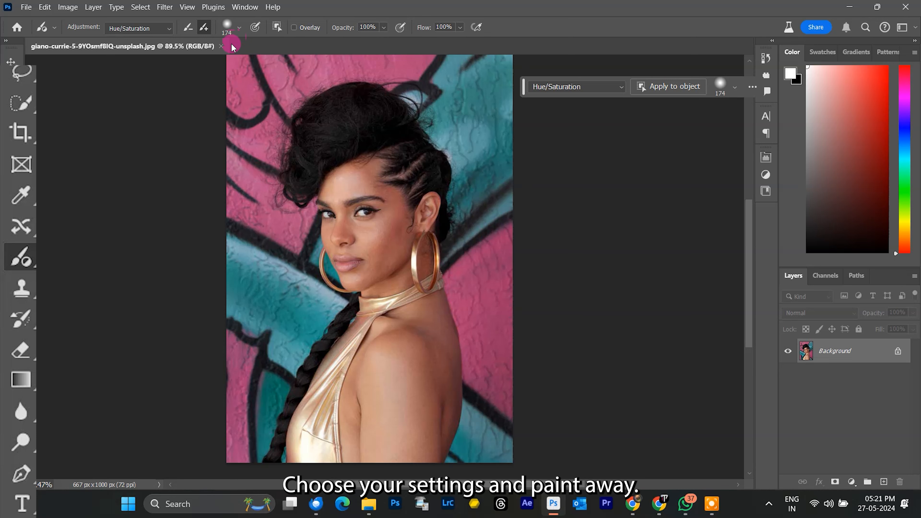
pyautogui.click(646, 88)
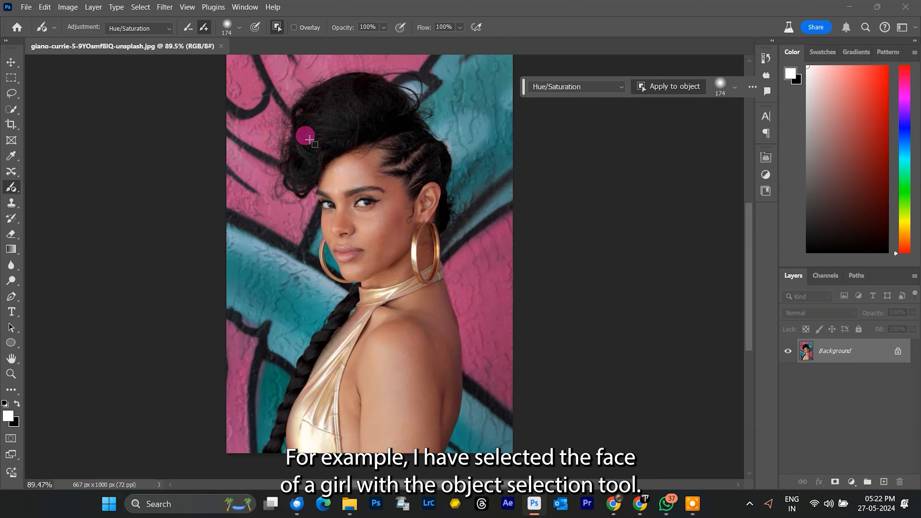
pyautogui.moveTo(310, 139); pyautogui.dragTo(457, 305)
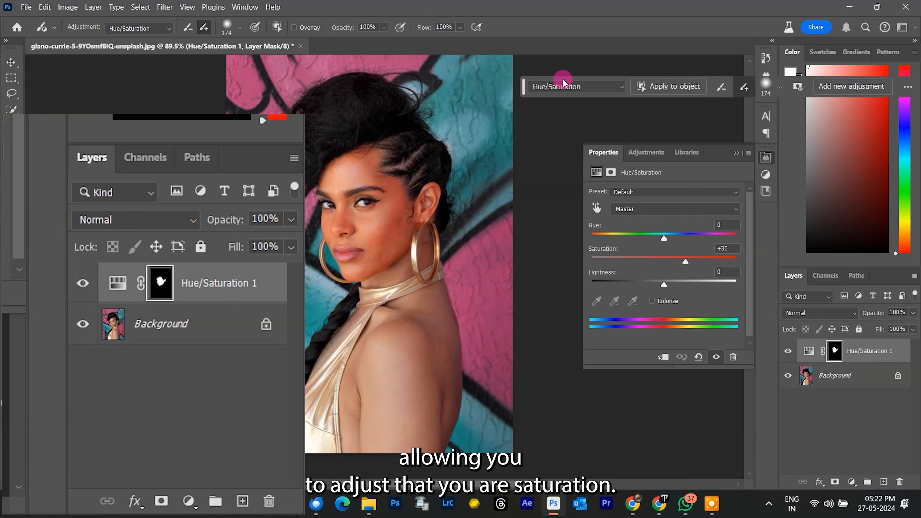
# Step: Try a Curves adjustment in place of Hue/Saturation for the Adjustment Brush
pyautogui.click(579, 98)
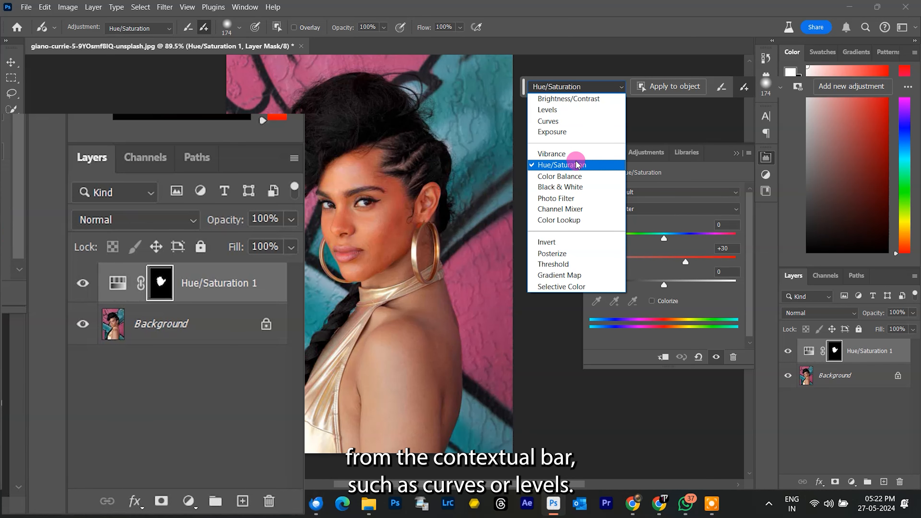
pyautogui.click(576, 122)
pyautogui.click(669, 250)
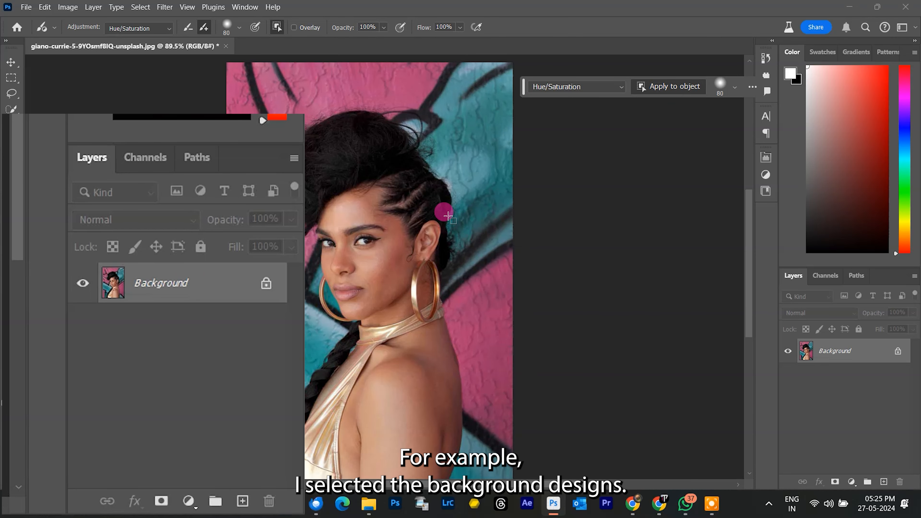
# Step: Apply Hue/Saturation to the pink wall shape beside the woman's shoulder and shift its hue to yellow
pyautogui.moveTo(474, 309); pyautogui.dragTo(519, 431)
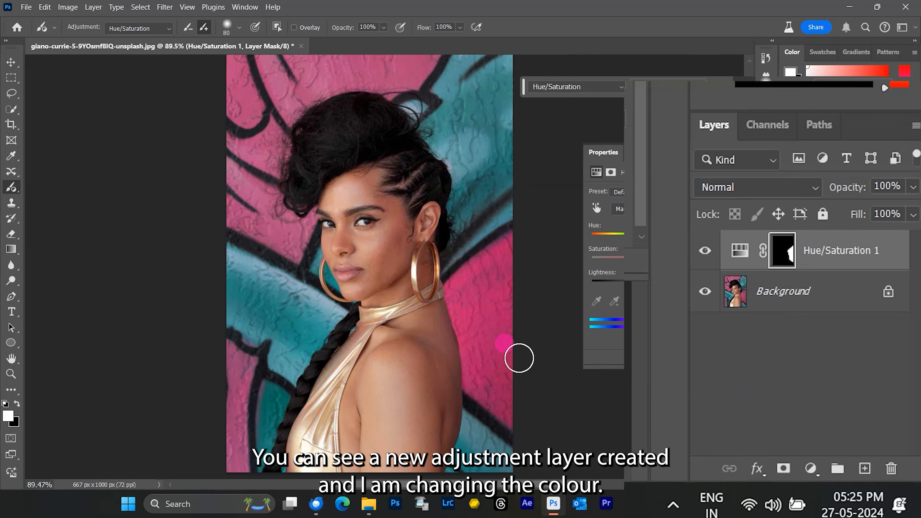
pyautogui.moveTo(698, 258); pyautogui.dragTo(671, 263)
pyautogui.moveTo(664, 239); pyautogui.dragTo(714, 238)
pyautogui.moveTo(664, 284); pyautogui.dragTo(663, 284)
pyautogui.moveTo(714, 238)
pyautogui.mouseDown()
pyautogui.moveTo(699, 238)
pyautogui.moveTo(708, 239)
pyautogui.mouseUp()
pyautogui.click(733, 155)
# Step: Extend the Hue/Saturation adjustment to the teal wall shape beside the woman's braid by applying it to that object
pyautogui.click(659, 87)
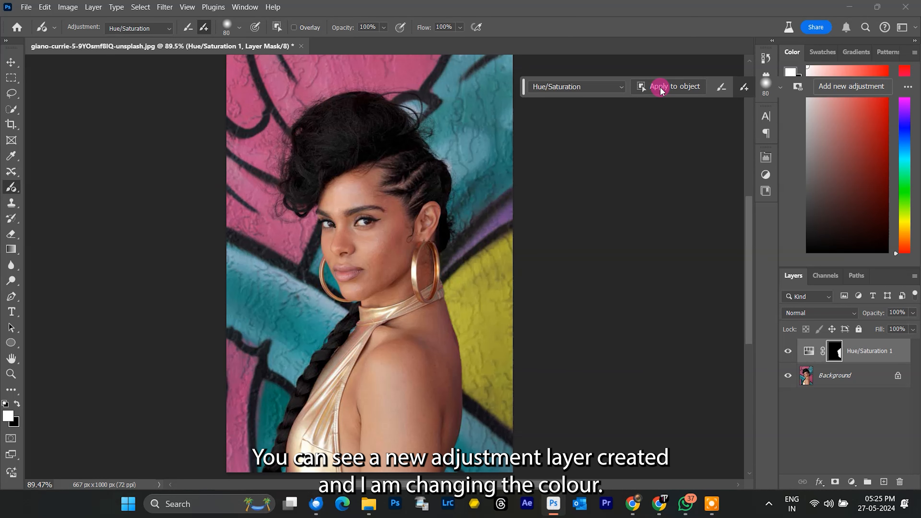
pyautogui.click(386, 381)
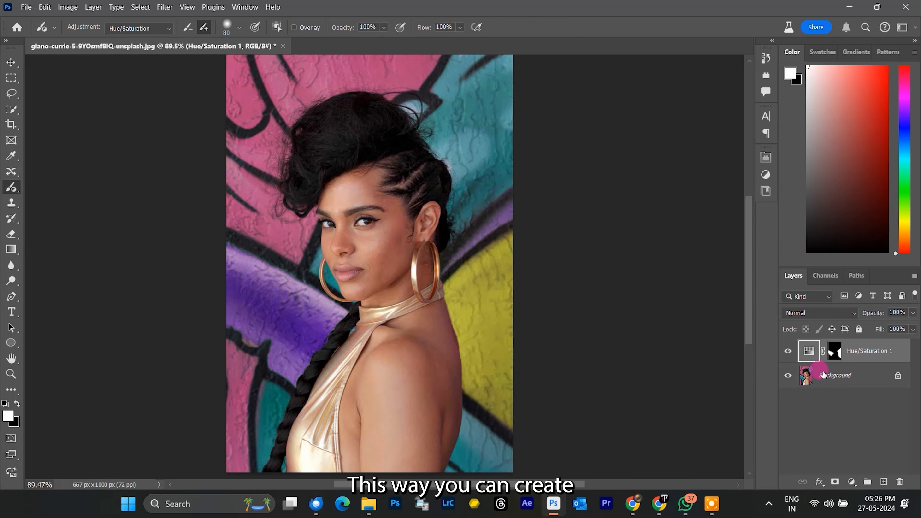
# Step: Add a Curves adjustment applied to the whole woman as an object, reset it and reshape its curve
pyautogui.click(674, 87)
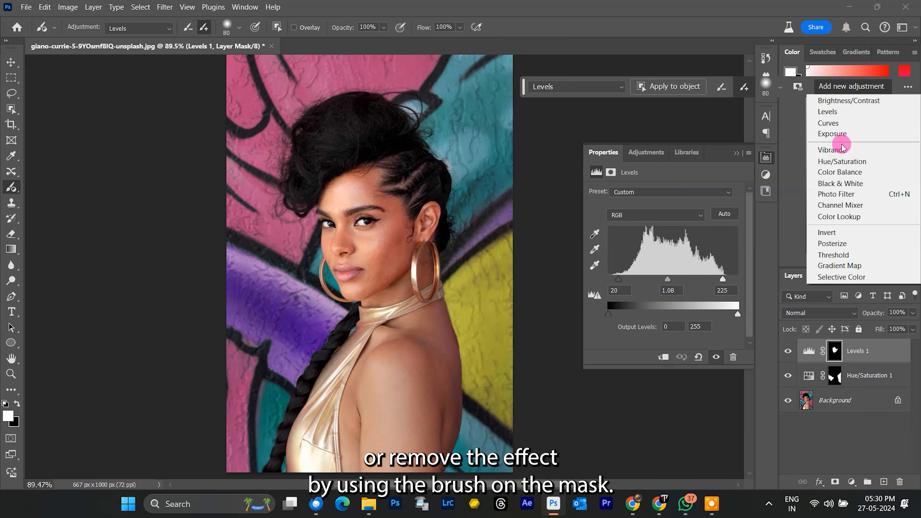
pyautogui.click(834, 131)
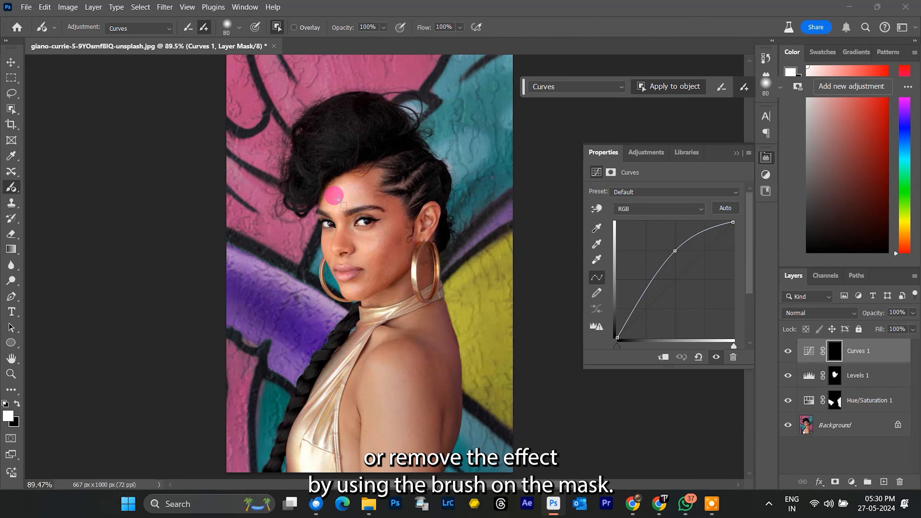
pyautogui.moveTo(267, 85); pyautogui.dragTo(481, 477)
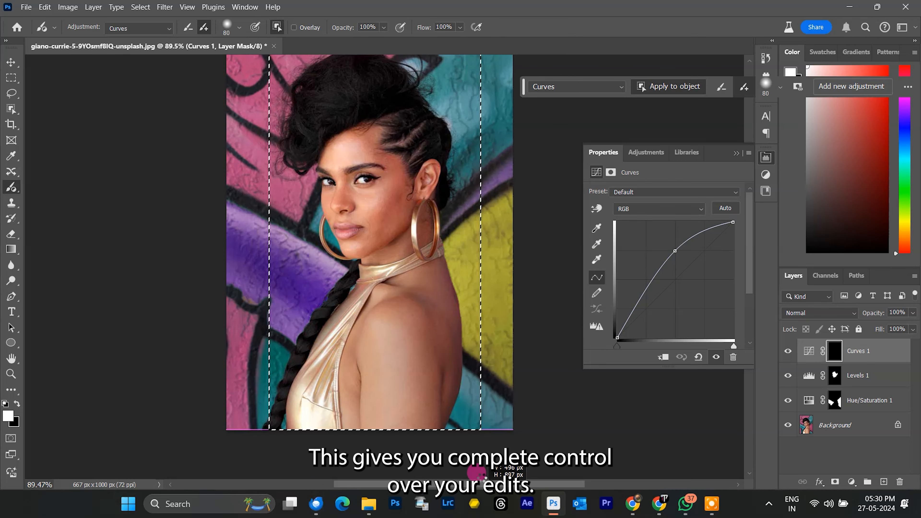
pyautogui.click(698, 358)
pyautogui.moveTo(680, 274); pyautogui.dragTo(676, 269)
pyautogui.moveTo(618, 347); pyautogui.dragTo(620, 347)
pyautogui.click(676, 270)
# Step: Compare the portrait with and without the Curves, Levels and Hue/Saturation layers
pyautogui.click(788, 350)
pyautogui.click(787, 351)
pyautogui.click(788, 375)
pyautogui.click(788, 376)
pyautogui.click(787, 400)
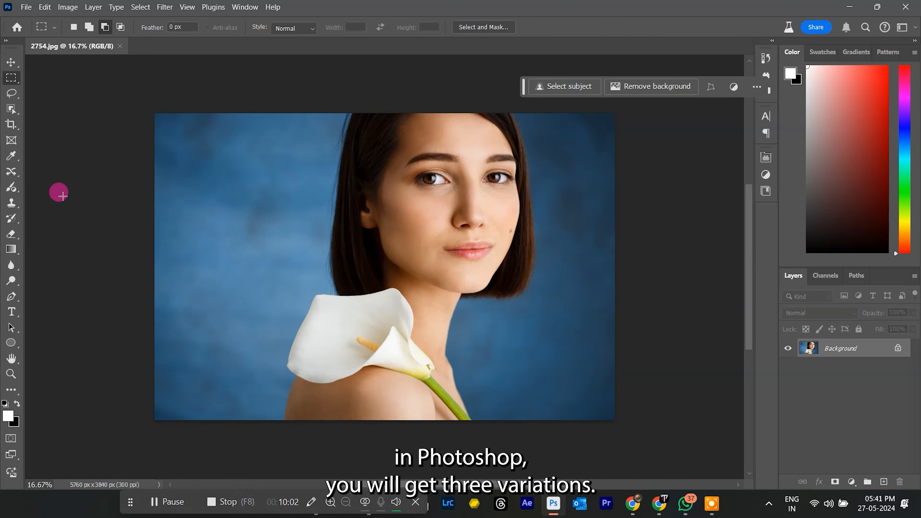
# Step: Outline the flower area over the woman's shoulder in 2754.jpg with the Lasso tool
pyautogui.click(12, 94)
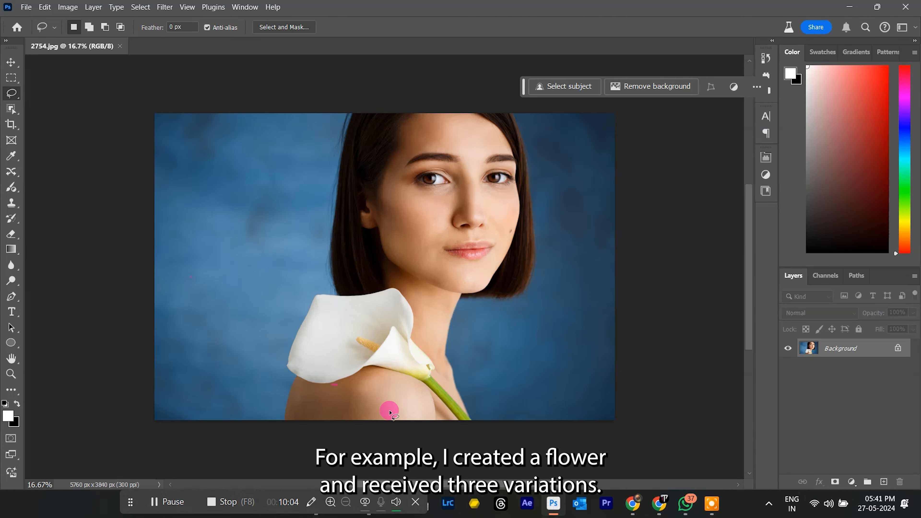
pyautogui.moveTo(425, 394)
pyautogui.mouseDown()
pyautogui.moveTo(304, 398)
pyautogui.moveTo(269, 339)
pyautogui.moveTo(305, 292)
pyautogui.moveTo(377, 284)
pyautogui.mouseUp()
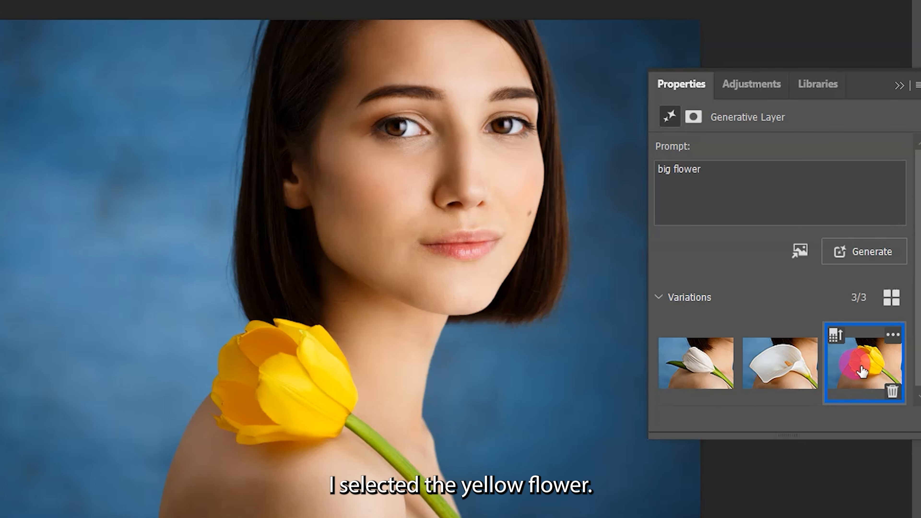
# Step: Choose the yellow flower among the "big flower" variations and generate variations similar to it
pyautogui.click(869, 358)
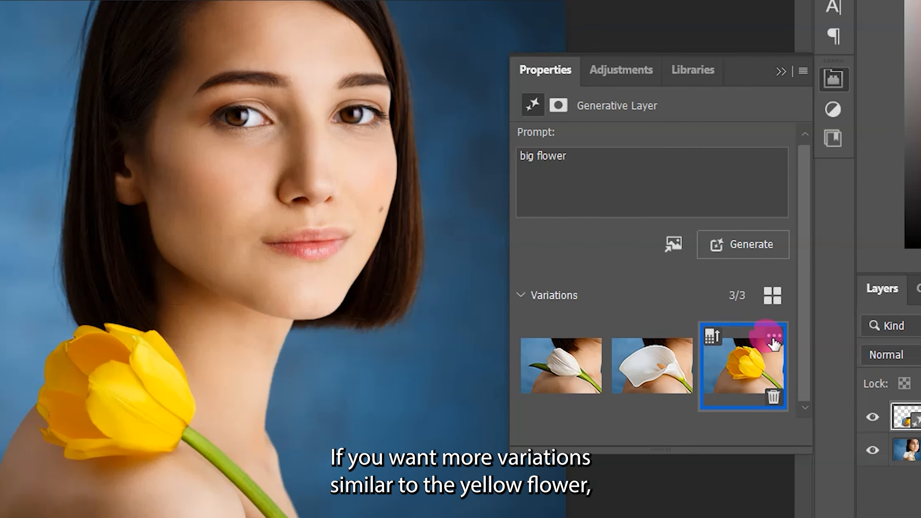
pyautogui.click(892, 329)
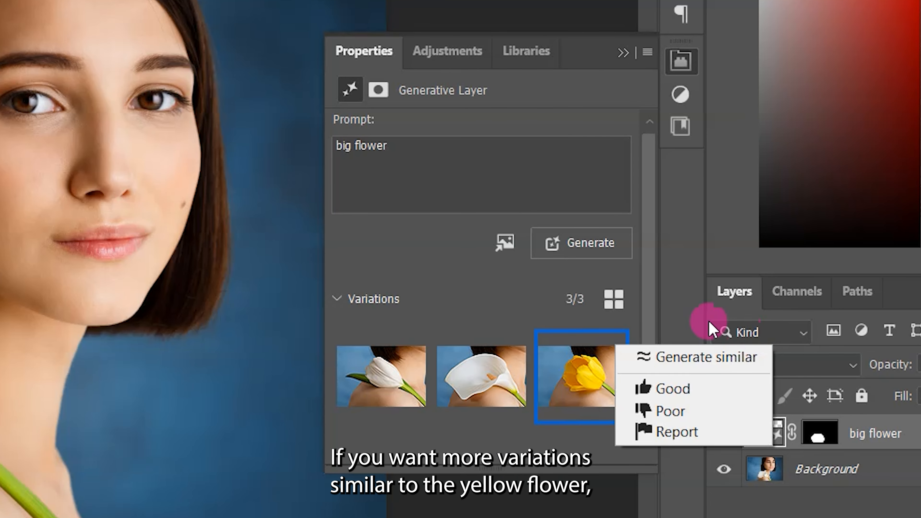
pyautogui.click(727, 364)
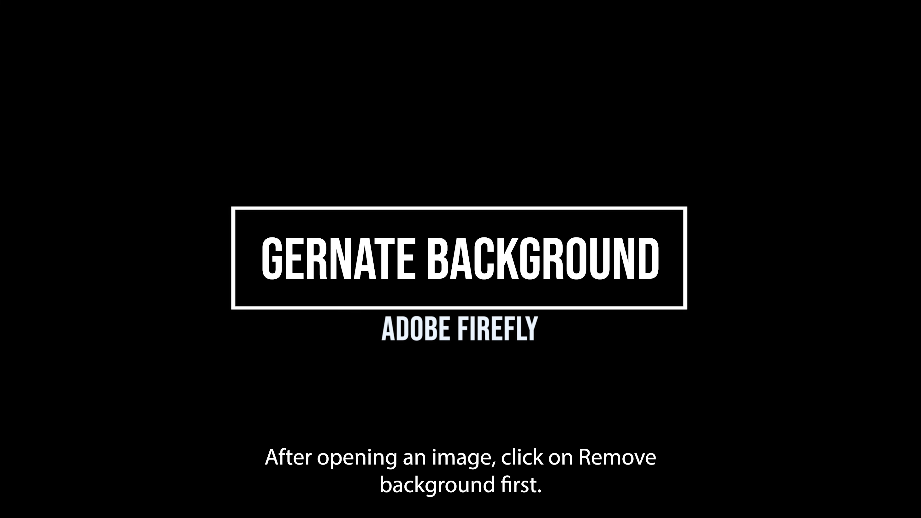
# Step: Remove the background around the coconut oil jar and generate a new one from the prompt "water coconut"
pyautogui.click(657, 84)
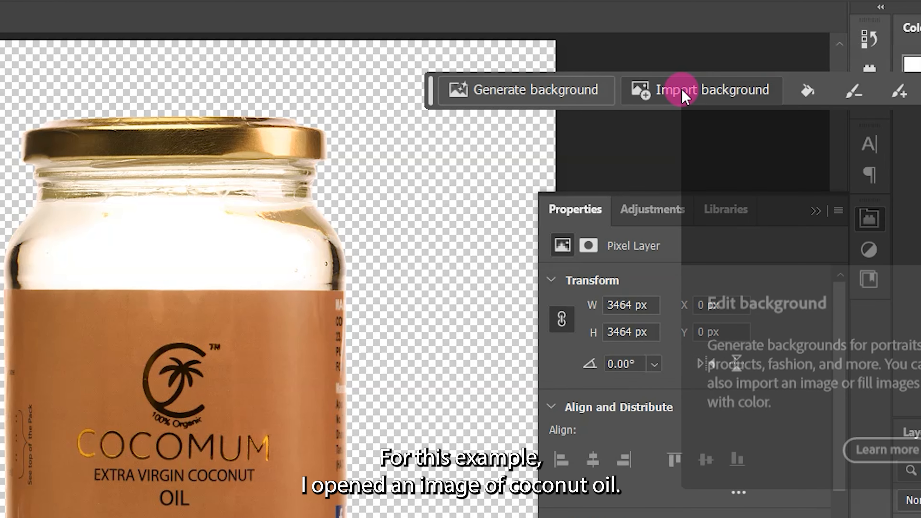
pyautogui.click(531, 89)
pyautogui.write('water coc')
pyautogui.write('unet ')
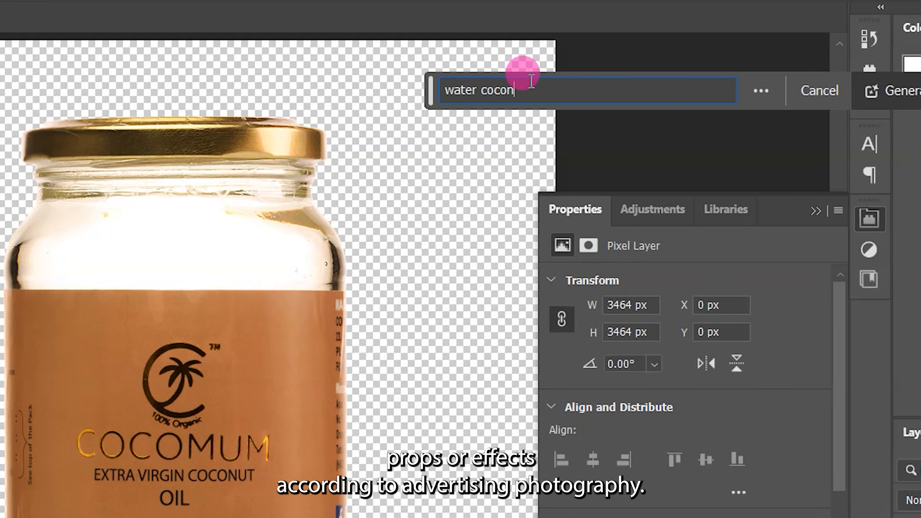
pyautogui.write('ut')
pyautogui.click(886, 90)
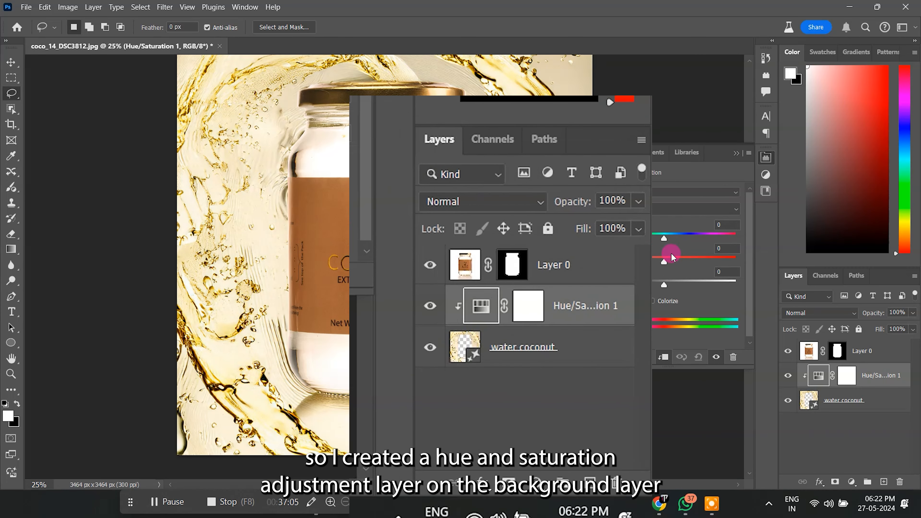
# Step: Reduce the background's saturation to -36 and add a Photo Filter layer using Cooling Filter (LBB) at 17% density
pyautogui.moveTo(664, 260); pyautogui.dragTo(609, 258)
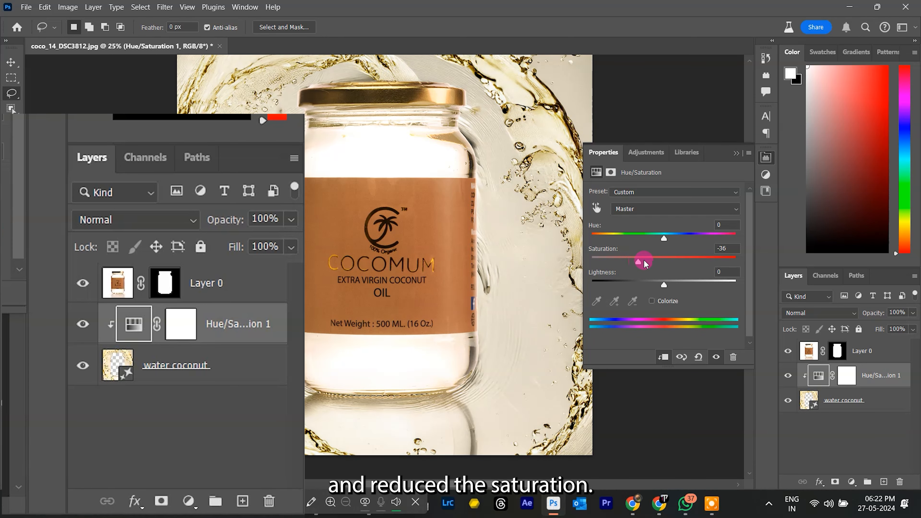
pyautogui.click(736, 153)
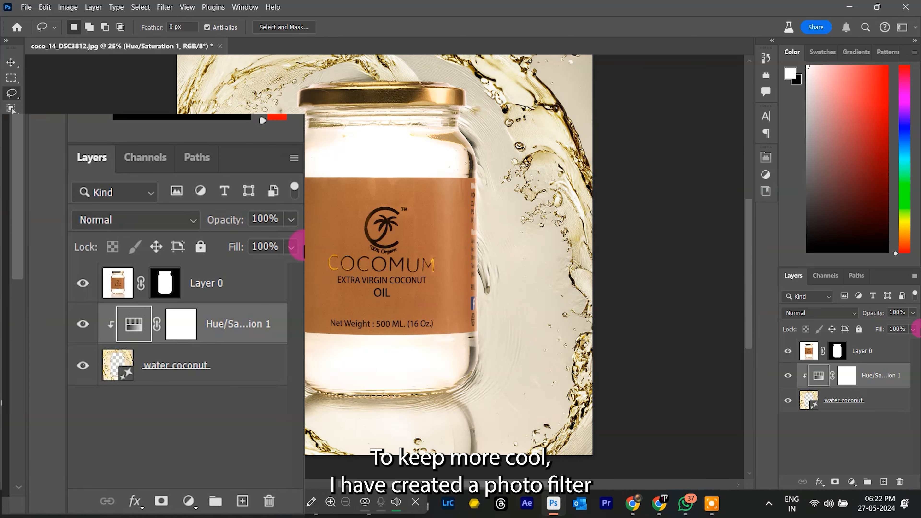
pyautogui.click(283, 284)
pyautogui.click(188, 501)
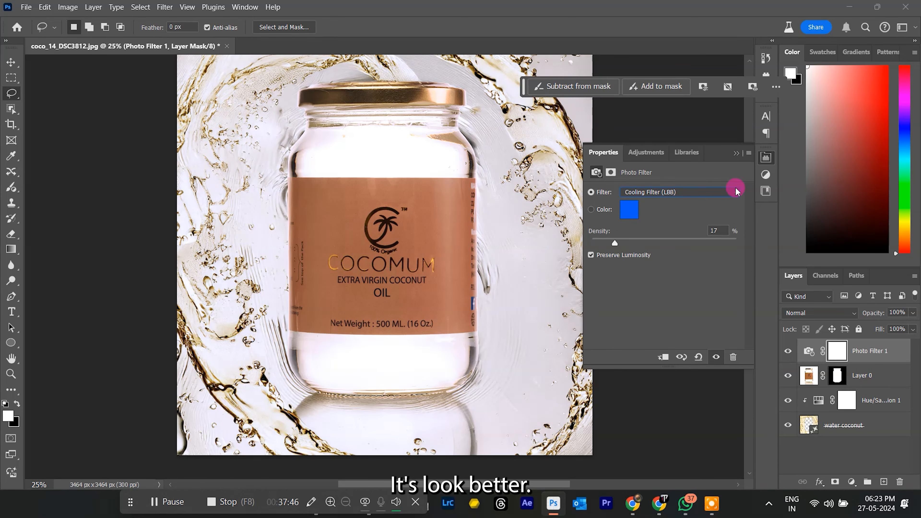
pyautogui.click(736, 153)
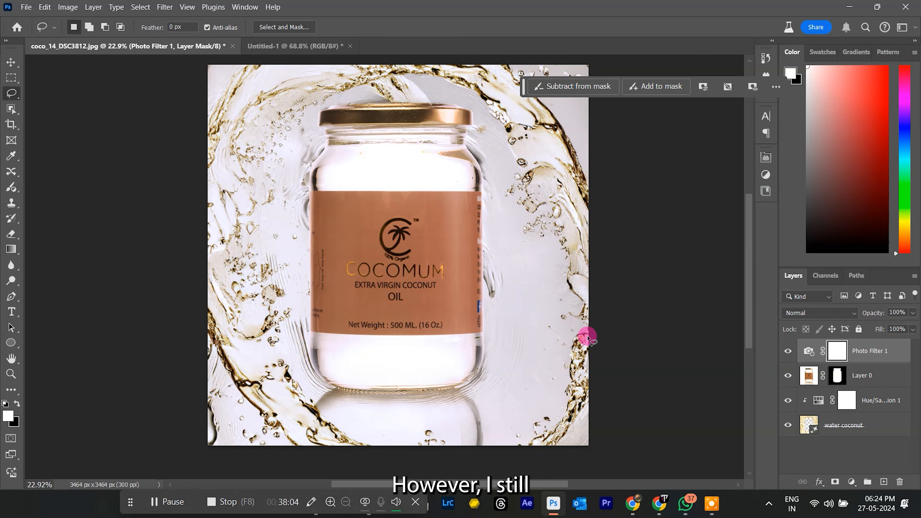
# Step: Outline the area over the jar's lower right corner, generate "half white coconut" there and choose the first variation
pyautogui.moveTo(599, 350)
pyautogui.mouseDown()
pyautogui.moveTo(451, 318)
pyautogui.moveTo(420, 347)
pyautogui.moveTo(407, 415)
pyautogui.moveTo(462, 446)
pyautogui.moveTo(553, 454)
pyautogui.moveTo(607, 425)
pyautogui.moveTo(608, 377)
pyautogui.moveTo(584, 328)
pyautogui.moveTo(618, 335)
pyautogui.mouseUp()
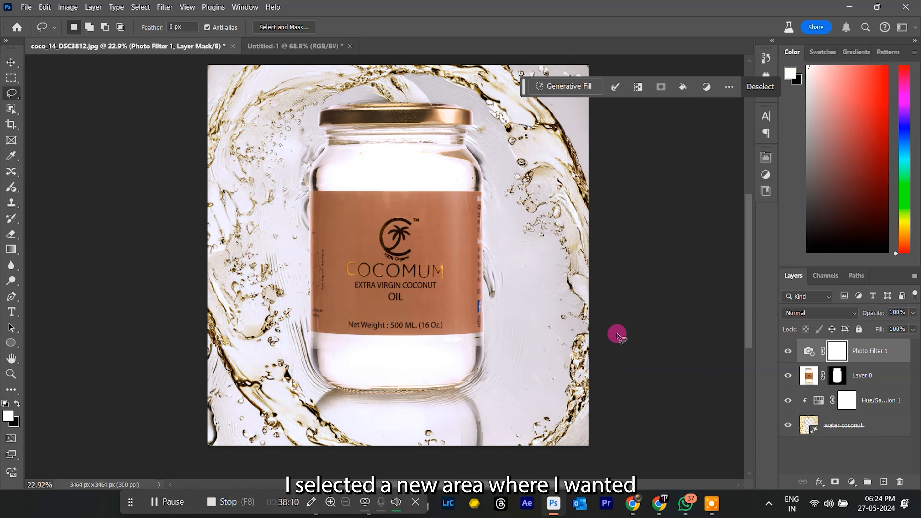
pyautogui.click(569, 86)
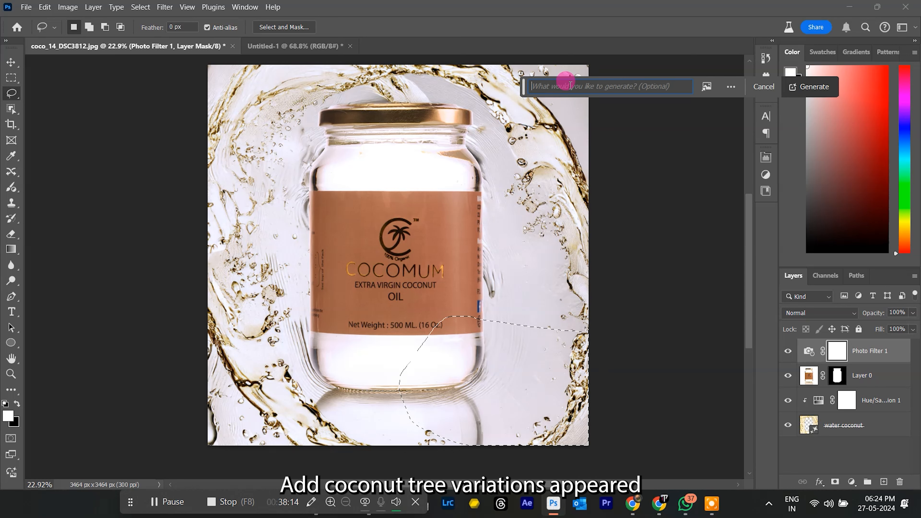
pyautogui.write('ha')
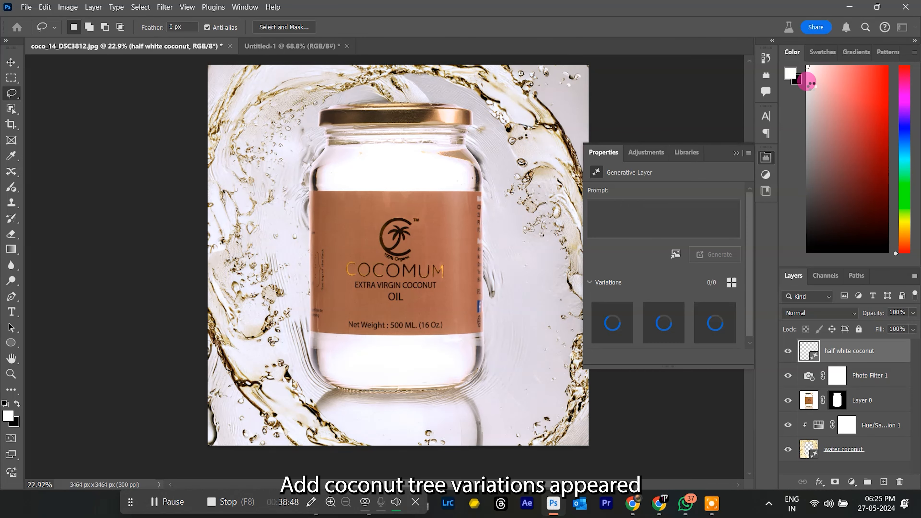
pyautogui.click(661, 325)
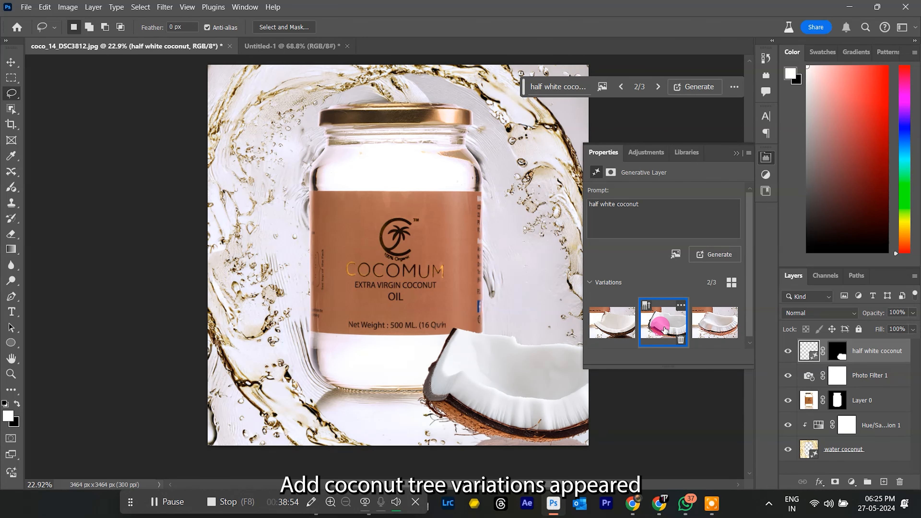
pyautogui.click(727, 321)
pyautogui.click(621, 327)
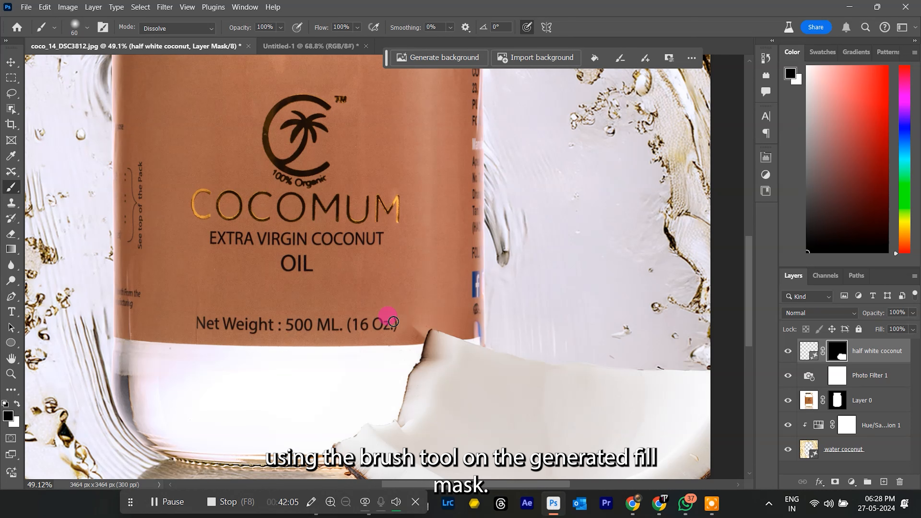
# Step: Paint black on the half white coconut layer's mask to clean up the coconut's edge beside the jar label
pyautogui.moveTo(393, 322)
pyautogui.mouseDown()
pyautogui.moveTo(429, 316)
pyautogui.moveTo(407, 336)
pyautogui.moveTo(424, 323)
pyautogui.moveTo(409, 348)
pyautogui.moveTo(426, 315)
pyautogui.moveTo(418, 333)
pyautogui.mouseUp()
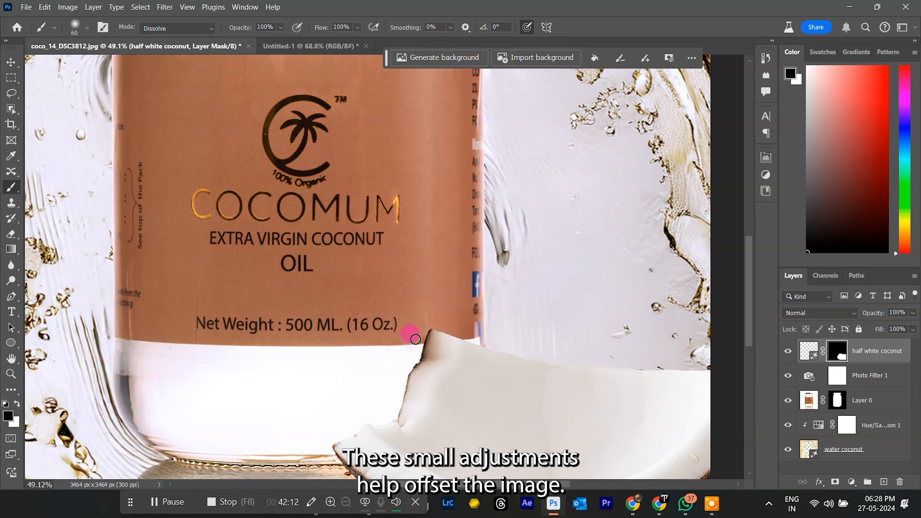
pyautogui.moveTo(416, 339); pyautogui.dragTo(403, 336)
pyautogui.hotkey('ctrl', '0')
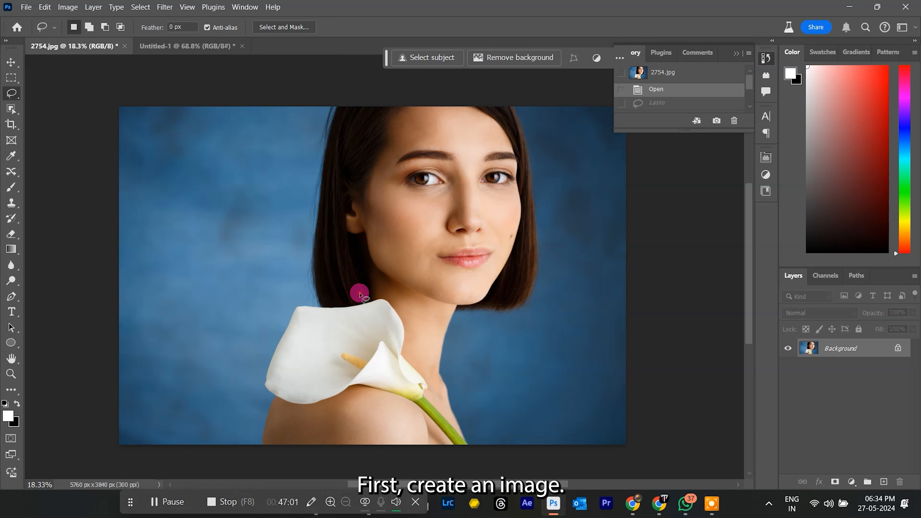
# Step: Outline an area over the upper edge of the white flower in 2754.jpg and generate a "butterfly" there
pyautogui.moveTo(360, 292)
pyautogui.mouseDown()
pyautogui.moveTo(345, 330)
pyautogui.moveTo(397, 314)
pyautogui.moveTo(329, 288)
pyautogui.mouseUp()
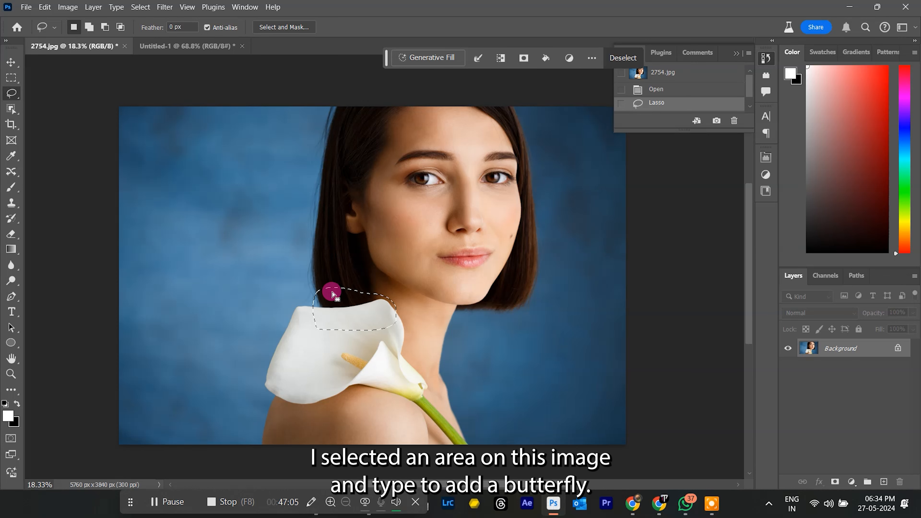
pyautogui.click(448, 58)
pyautogui.write('bu')
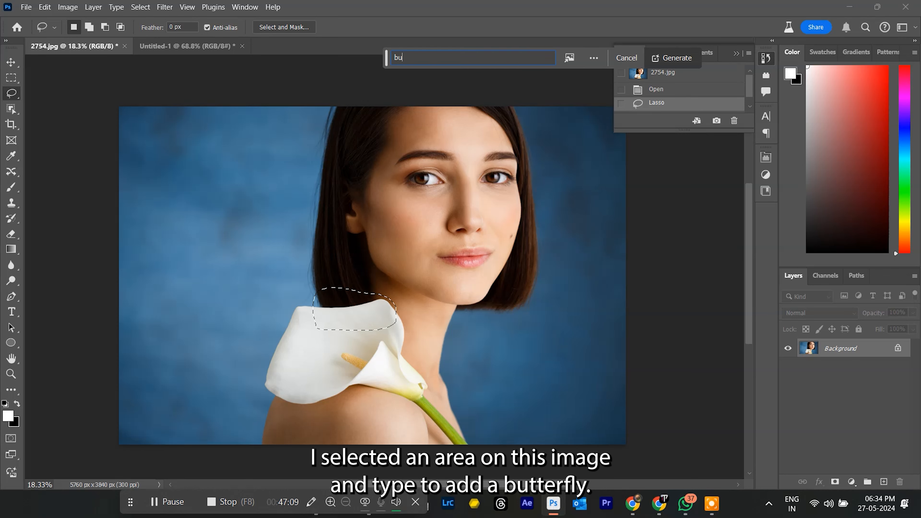
pyautogui.write('tterfly')
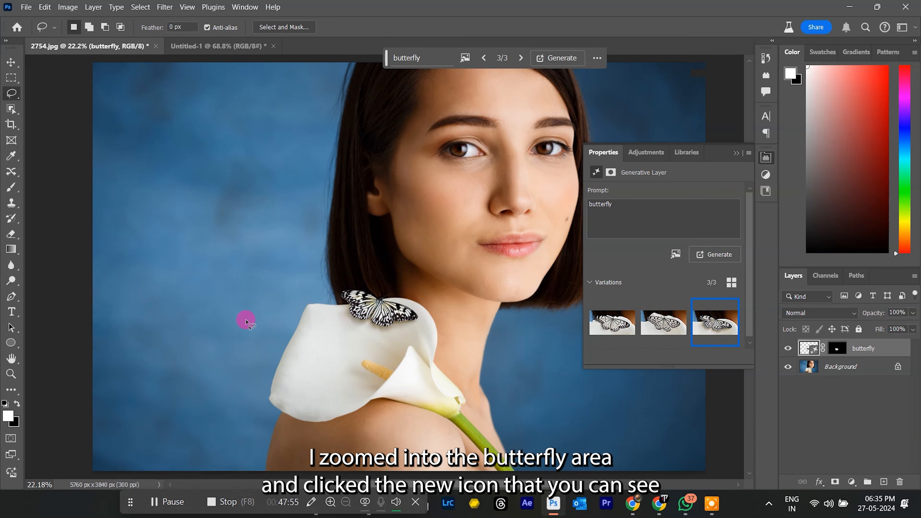
# Step: Try to enhance the detail of the first butterfly variation
pyautogui.scroll(2, 366, 295)
pyautogui.scroll(1, 460, 308)
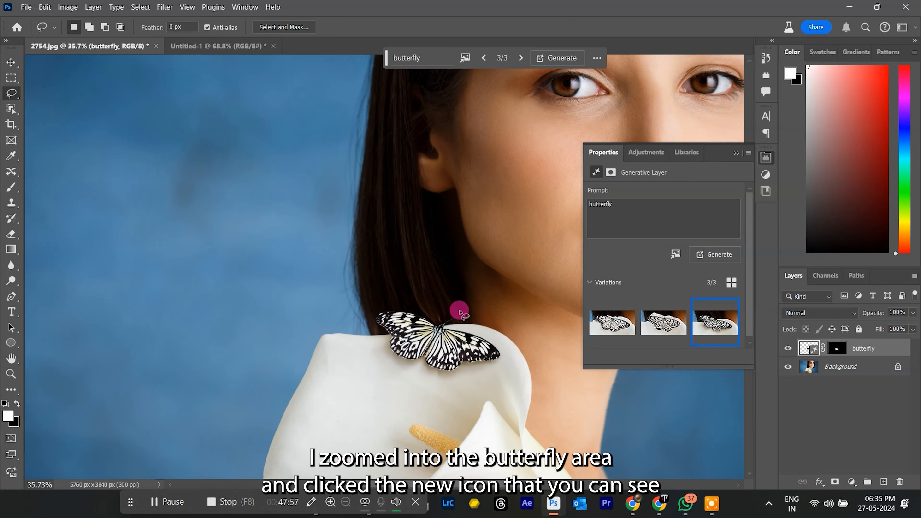
pyautogui.scroll(4, 461, 309)
pyautogui.moveTo(436, 322); pyautogui.dragTo(409, 294)
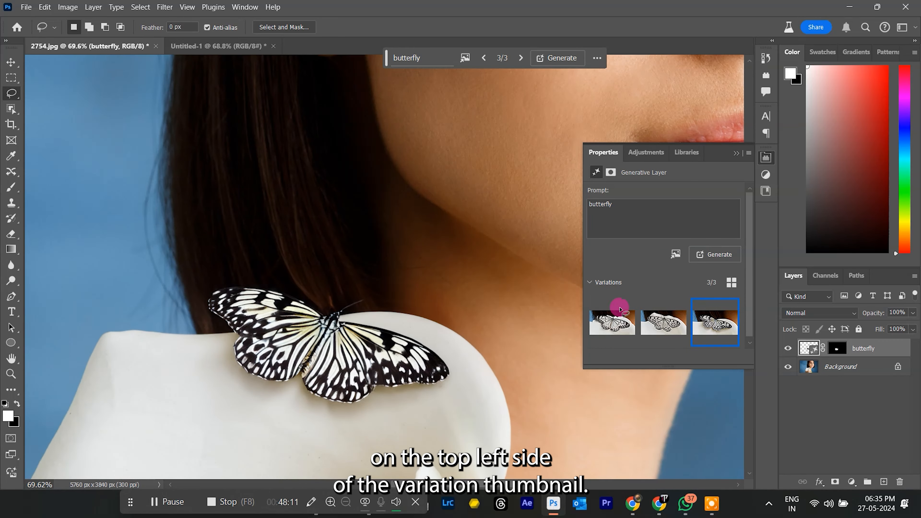
pyautogui.moveTo(600, 322)
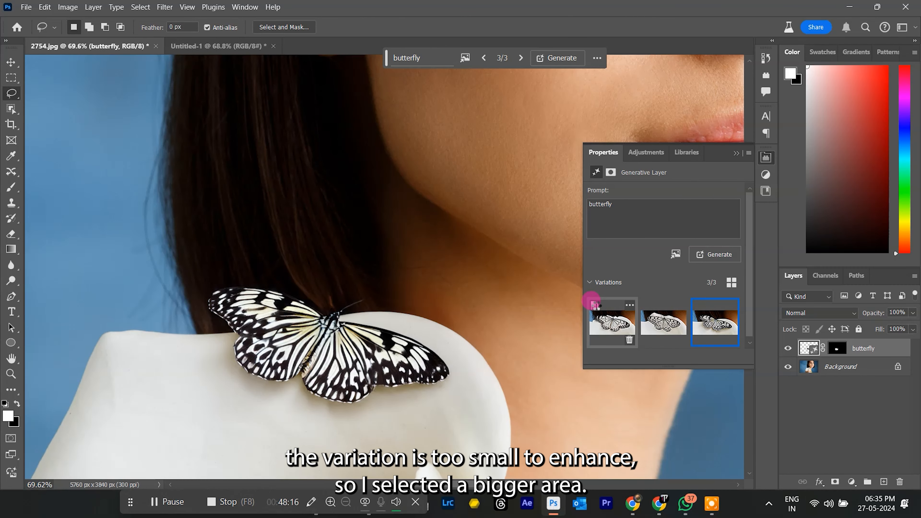
pyautogui.click(595, 304)
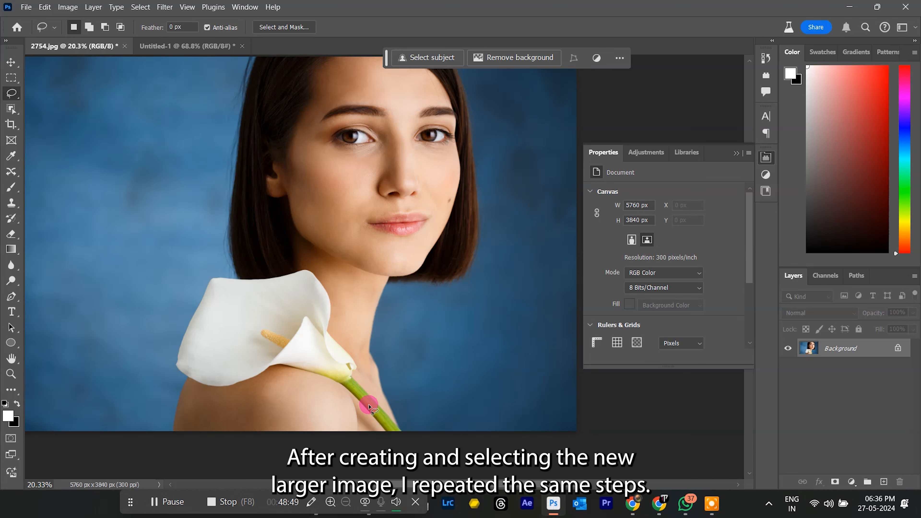
# Step: Outline a larger area around the flower's stem and the shoulder, generate "flower" there and enhance the second variation's detail
pyautogui.moveTo(369, 406)
pyautogui.mouseDown()
pyautogui.moveTo(303, 338)
pyautogui.moveTo(219, 302)
pyautogui.moveTo(120, 298)
pyautogui.moveTo(96, 311)
pyautogui.moveTo(102, 360)
pyautogui.moveTo(144, 428)
pyautogui.moveTo(278, 455)
pyautogui.moveTo(343, 447)
pyautogui.moveTo(376, 395)
pyautogui.moveTo(337, 383)
pyautogui.mouseUp()
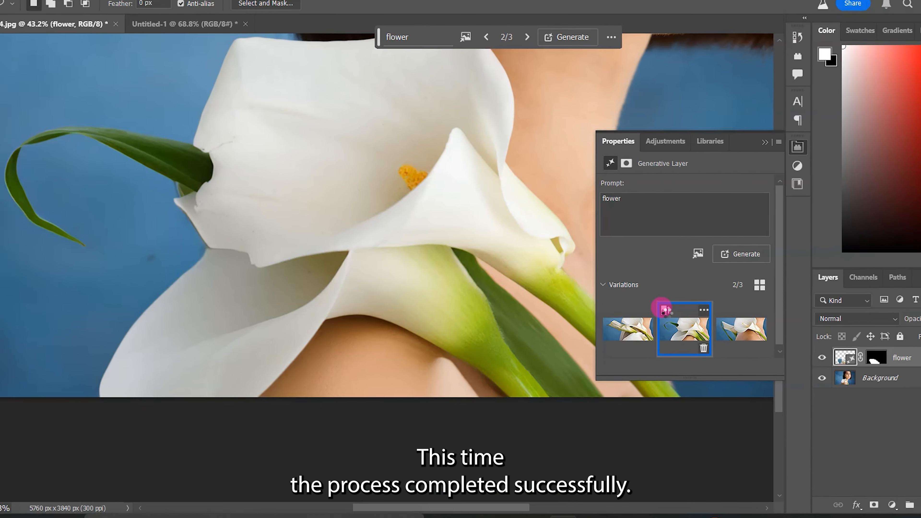
pyautogui.click(663, 310)
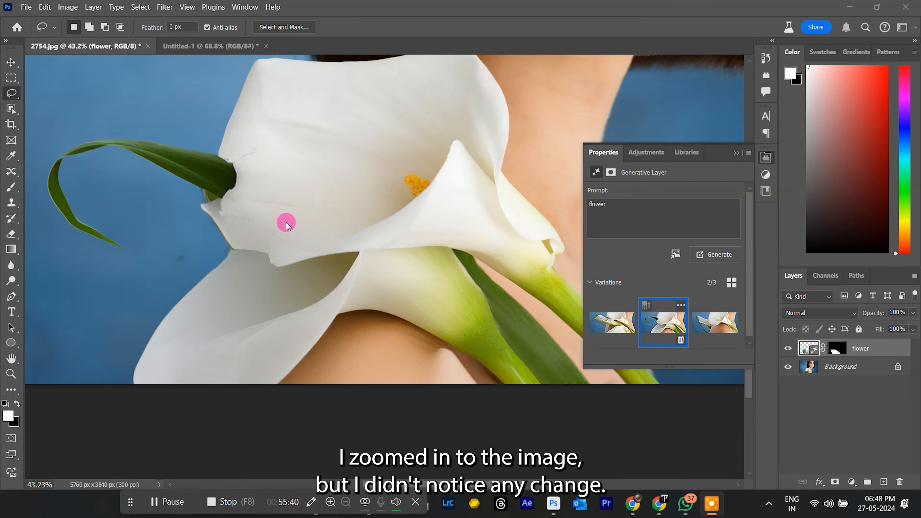
# Step: Compare the generated flower before and after Enhance Detail by switching between its history states
pyautogui.scroll(2, 286, 221)
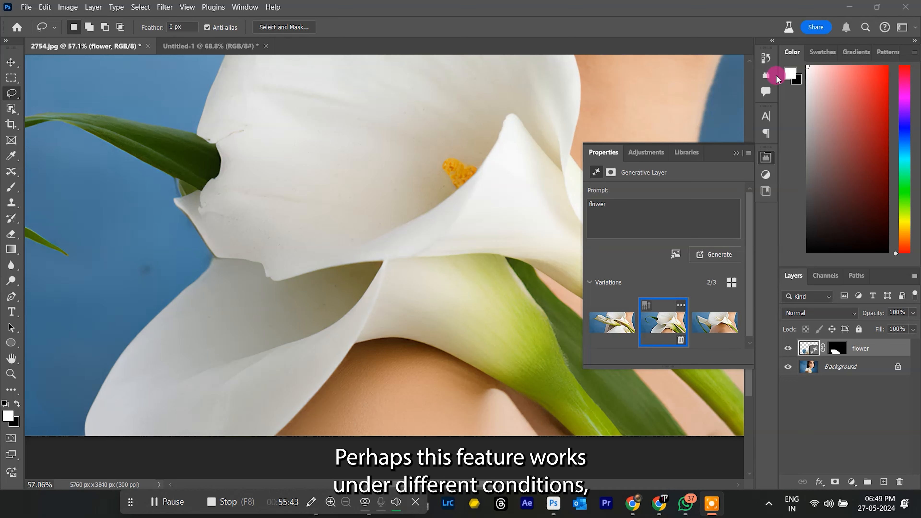
pyautogui.click(765, 62)
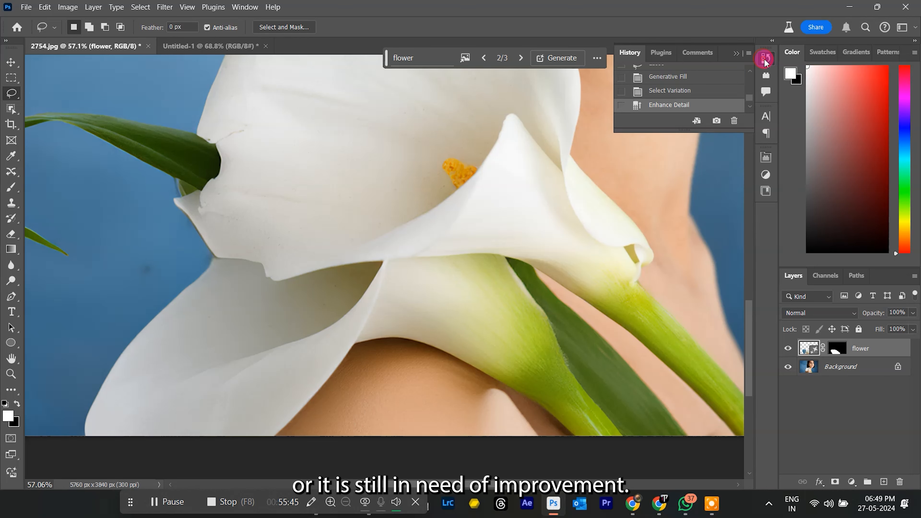
pyautogui.click(704, 94)
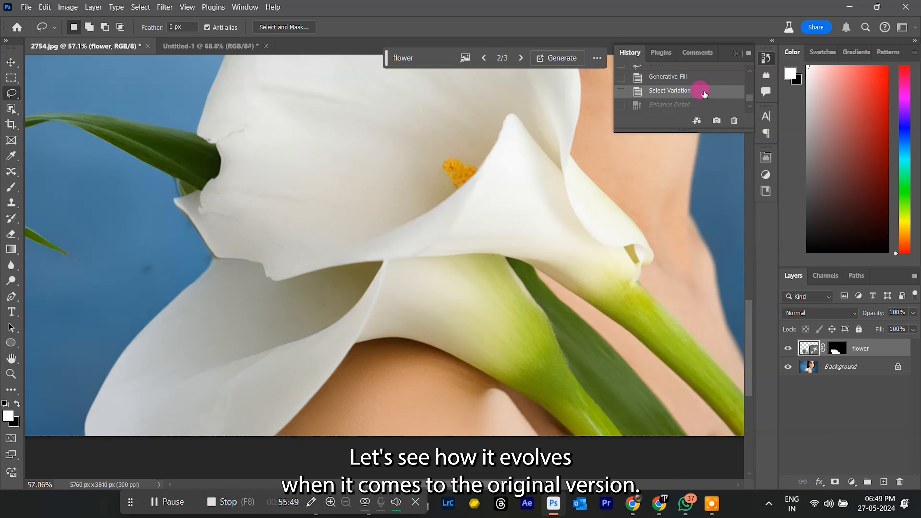
pyautogui.click(693, 105)
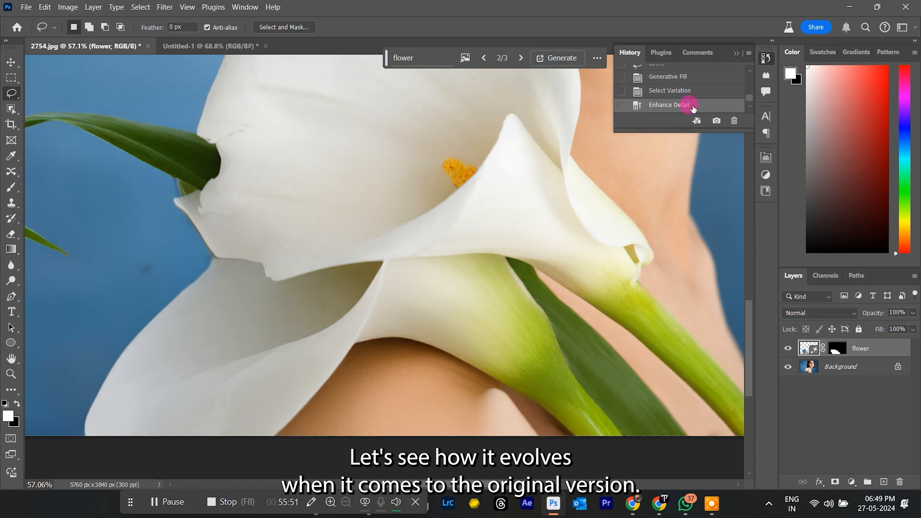
pyautogui.click(695, 92)
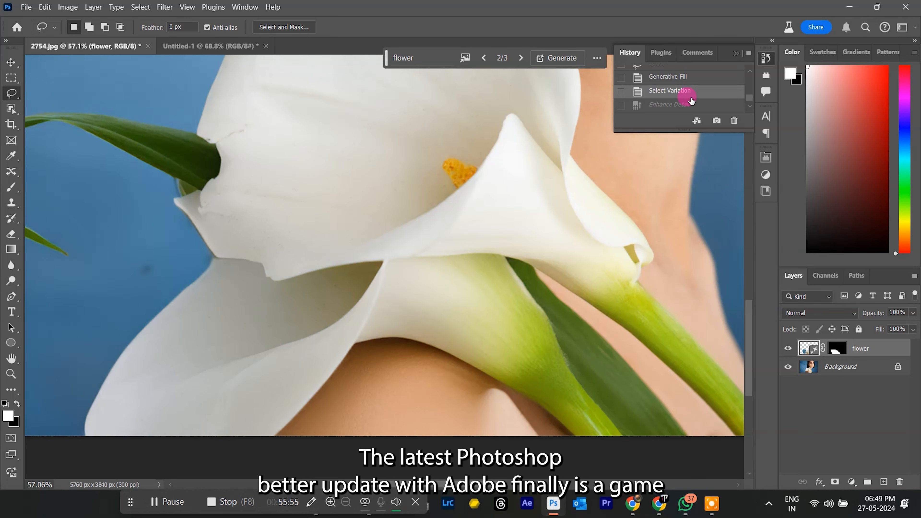
pyautogui.scroll(-2, 495, 146)
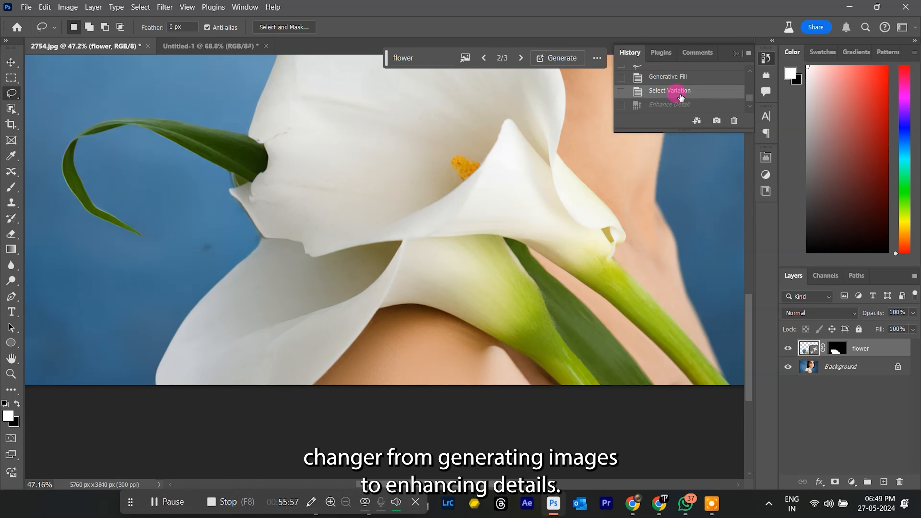
pyautogui.click(677, 104)
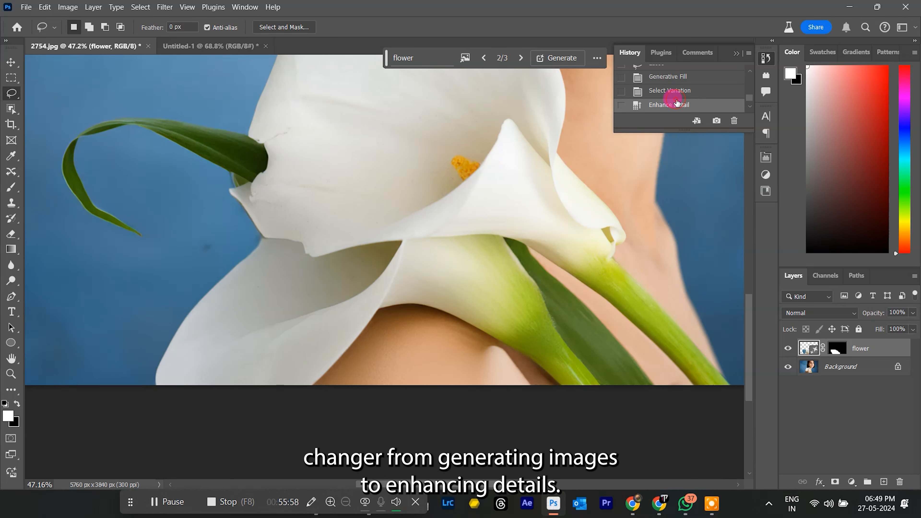
pyautogui.click(687, 83)
pyautogui.click(688, 105)
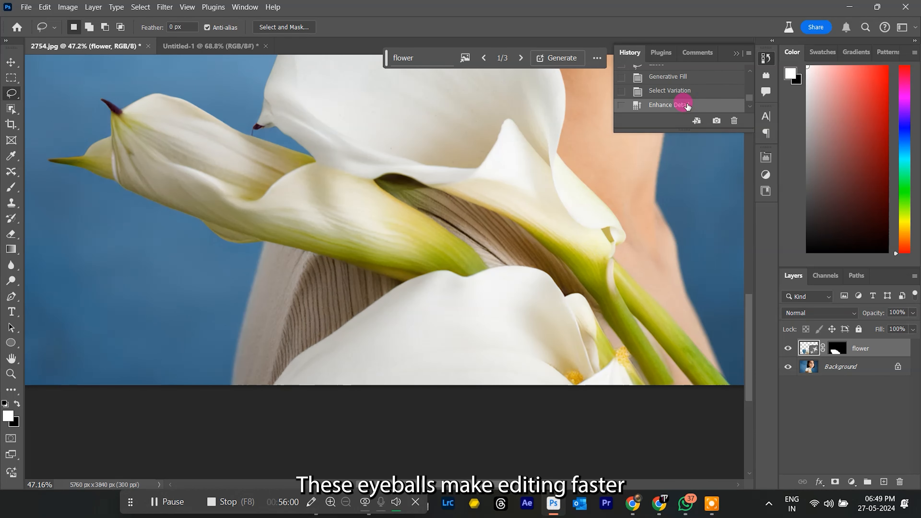